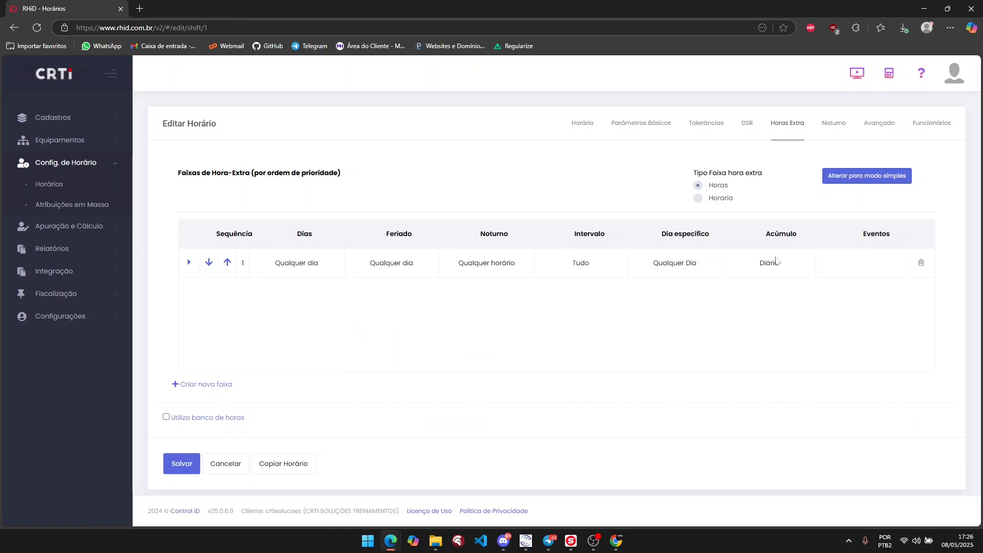
- Switch overtime to simple mode and set workdays to 50% day and 60% night, Saturday night 60%, Sunday night 120% and holiday night 150%
{"action": "left_click", "coordinate": [870, 178]}
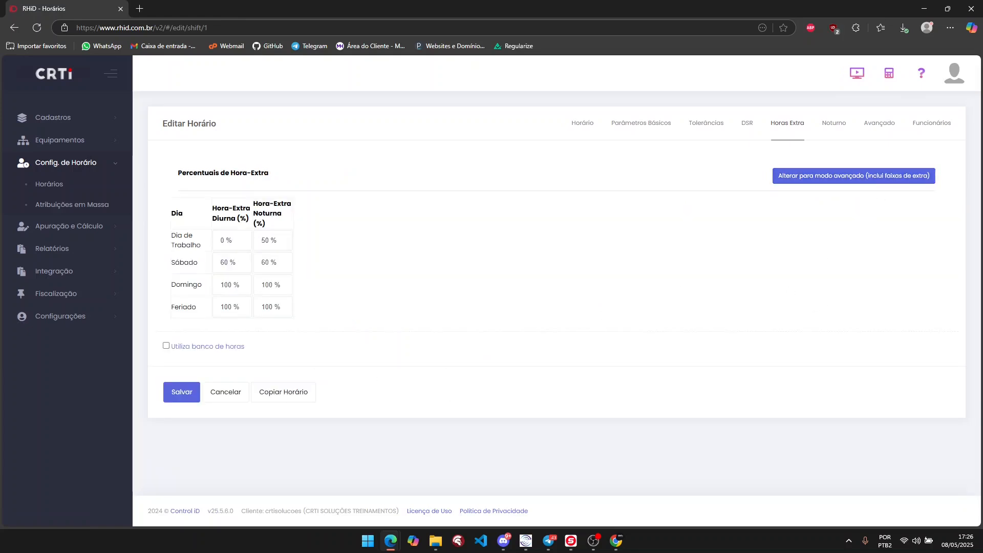
{"action": "double_click", "coordinate": [230, 240]}
{"action": "type", "text": "50"}
{"action": "key", "text": "Tab"}
{"action": "type", "text": "6"}
{"action": "key", "text": "Tab"}
{"action": "key", "text": "Tab"}
{"action": "type", "text": "60"}
{"action": "key", "text": "Tab"}
{"action": "key", "text": "Tab"}
{"action": "type", "text": "120"}
{"action": "key", "text": "Tab"}
{"action": "key", "text": "Tab"}
{"action": "type", "text": "1150"}
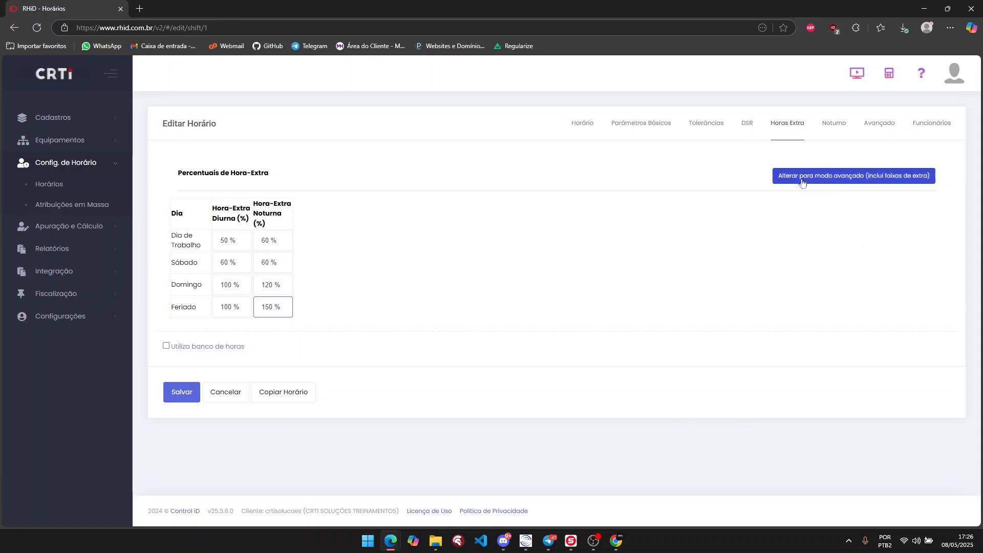
- Switch overtime to advanced mode and delete all the existing overtime bands
{"action": "left_click", "coordinate": [835, 183]}
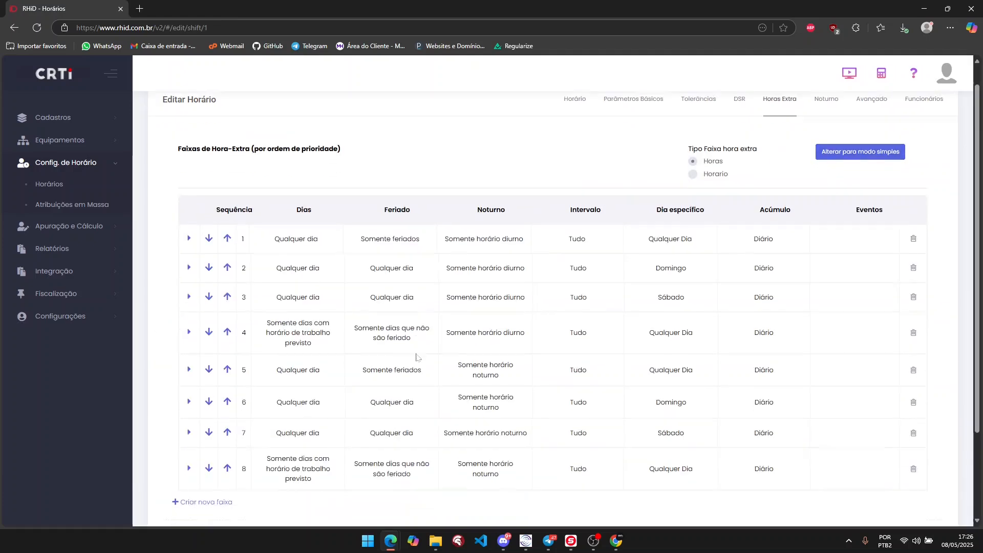
{"action": "left_click", "coordinate": [913, 262]}
{"action": "left_click", "coordinate": [914, 262]}
{"action": "left_click", "coordinate": [913, 262]}
{"action": "left_click", "coordinate": [913, 262]}
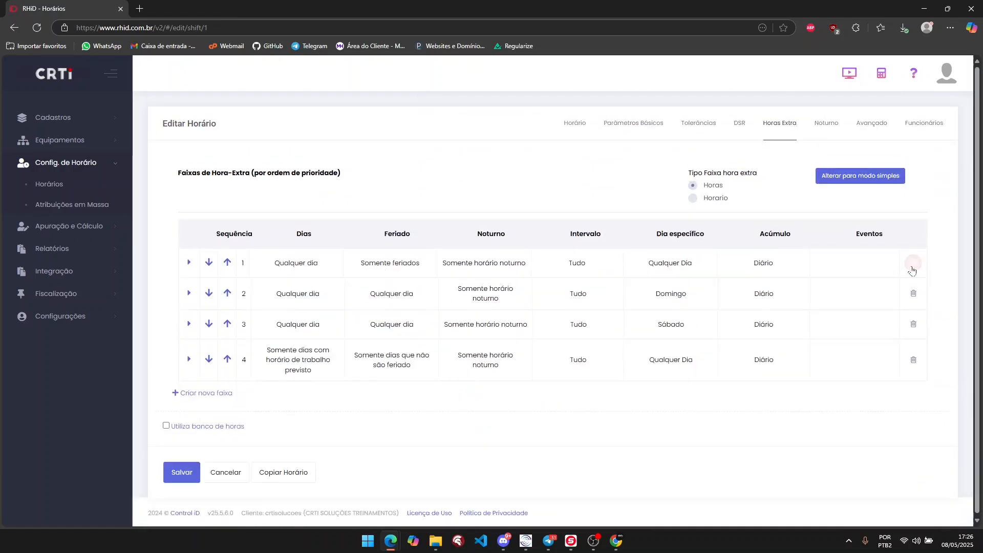
{"action": "left_click", "coordinate": [913, 262]}
{"action": "left_click", "coordinate": [915, 269]}
{"action": "left_click", "coordinate": [915, 269]}
{"action": "left_click", "coordinate": [915, 268]}
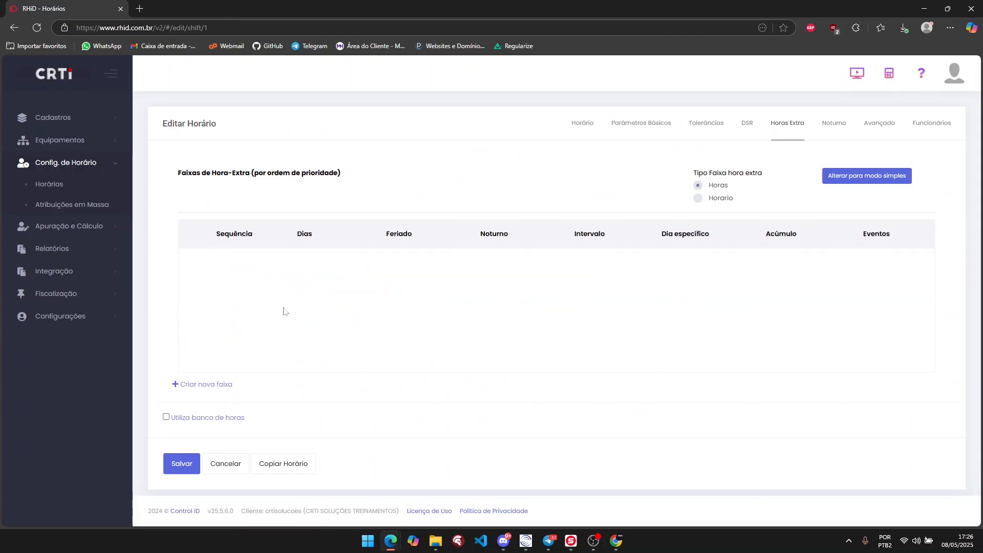
- Create a new overtime band and expand its details
{"action": "left_click_drag", "start_coordinate": [251, 173], "coordinate": [354, 176]}
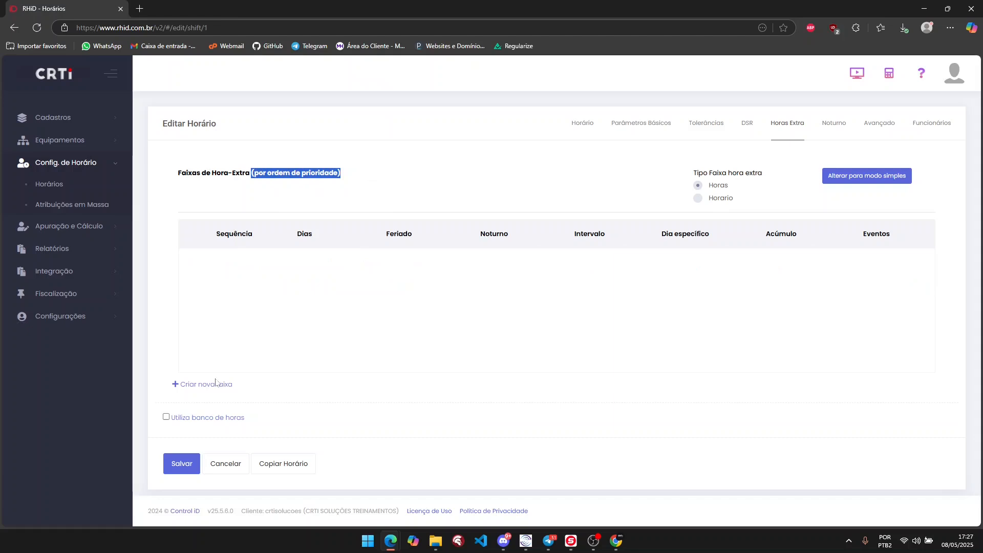
{"action": "left_click", "coordinate": [200, 385]}
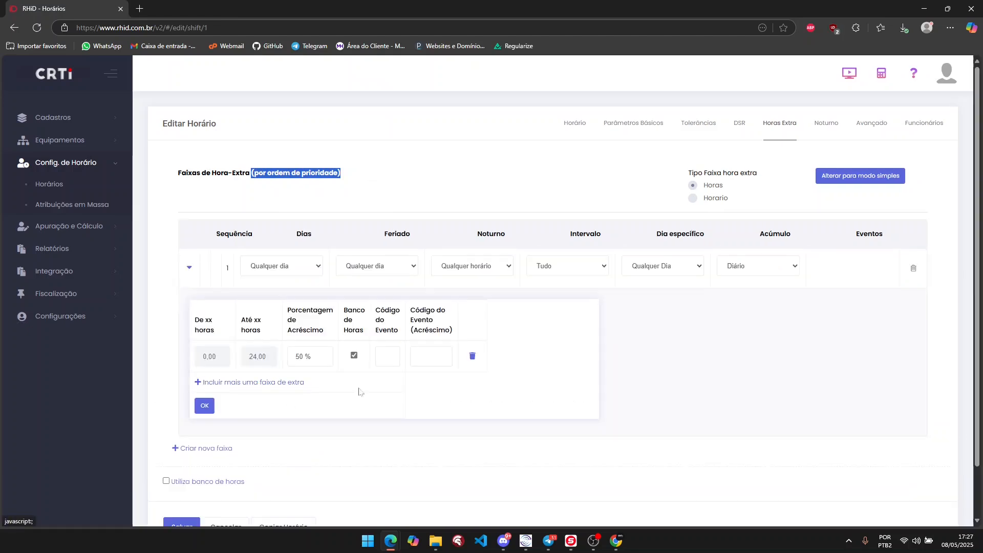
{"action": "left_click", "coordinate": [189, 267]}
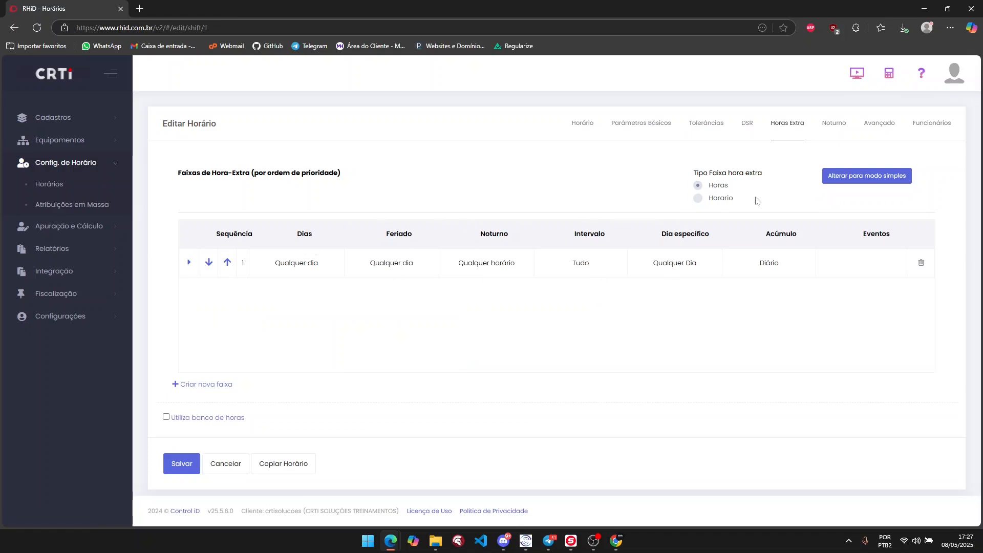
{"action": "left_click", "coordinate": [189, 263]}
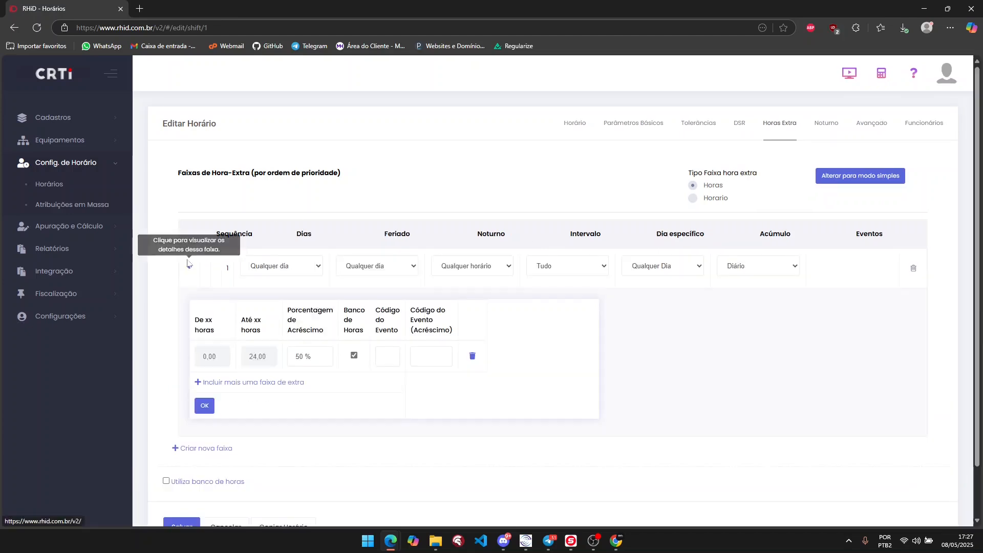
- Try restricting the new band to "Somente dias com horário de trabalho previsto", check the weekly schedule, and return it to "Qualquer dia"
{"action": "left_click", "coordinate": [302, 269]}
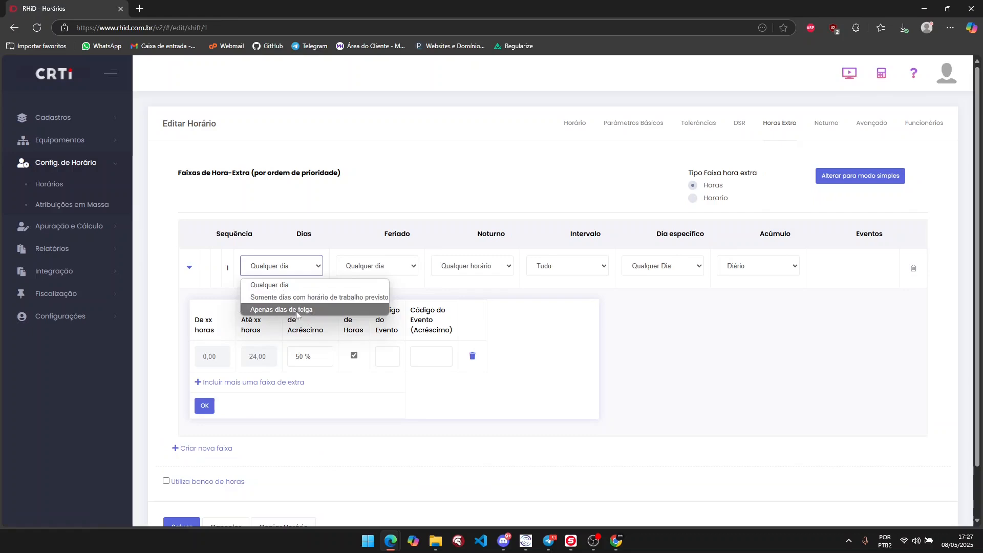
{"action": "left_click", "coordinate": [266, 297]}
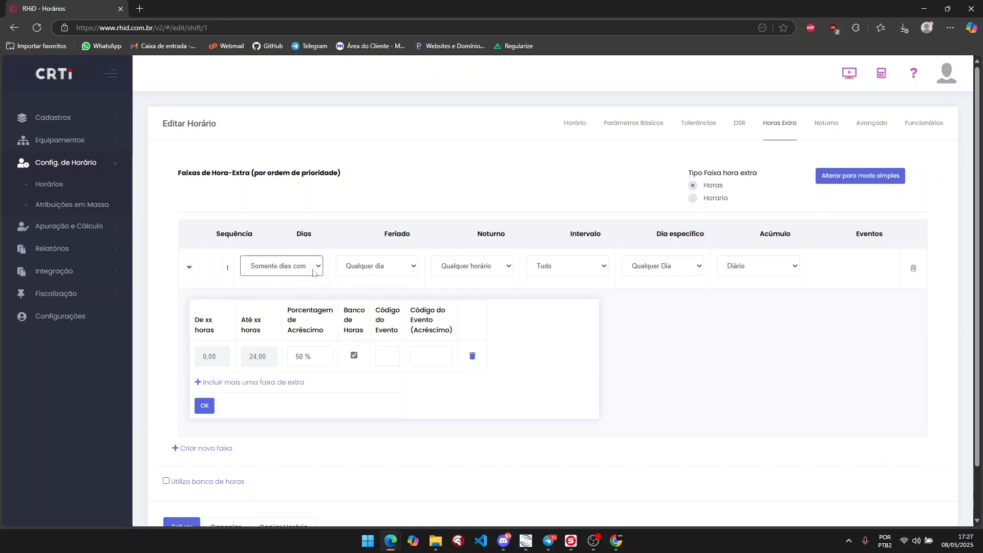
{"action": "left_click", "coordinate": [575, 123]}
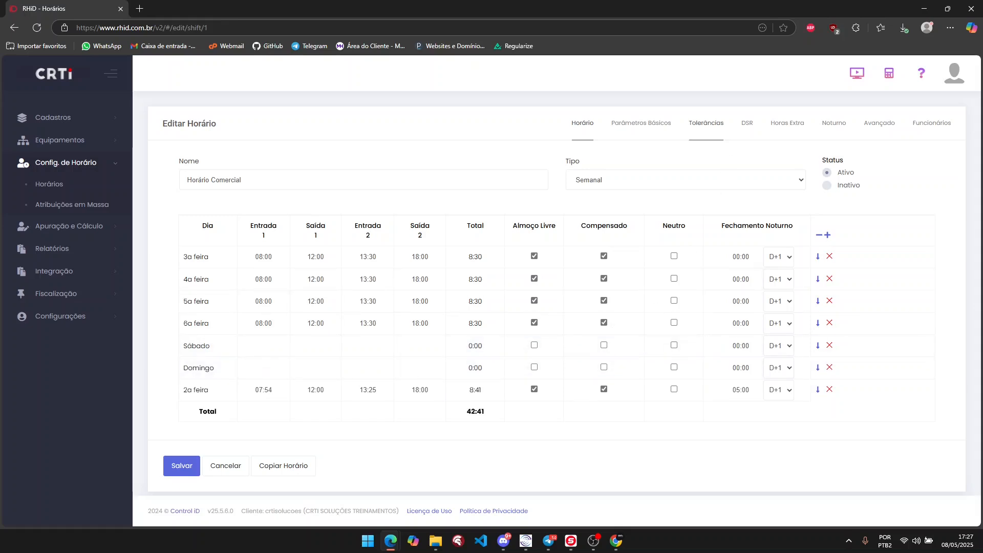
{"action": "left_click", "coordinate": [798, 126]}
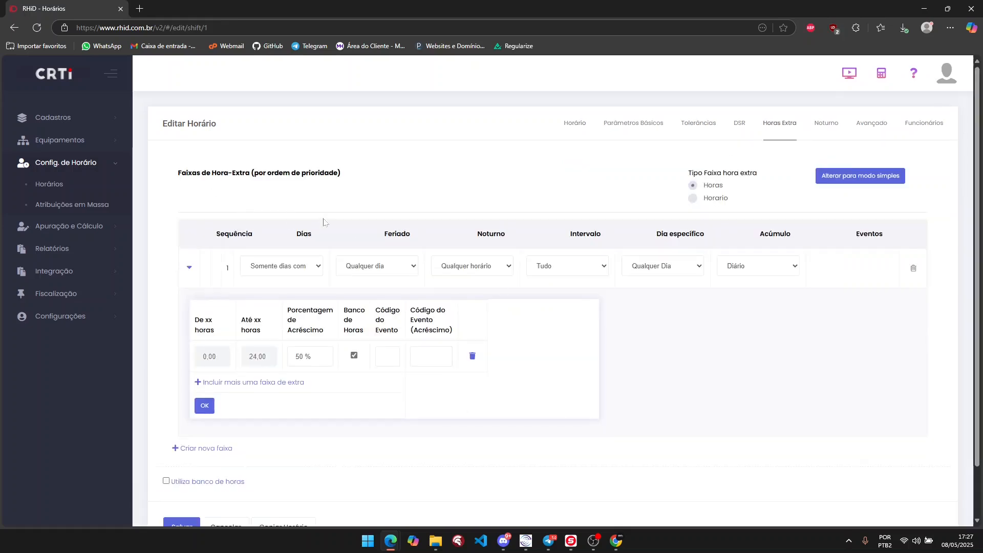
{"action": "left_click", "coordinate": [277, 273]}
{"action": "left_click", "coordinate": [280, 283]}
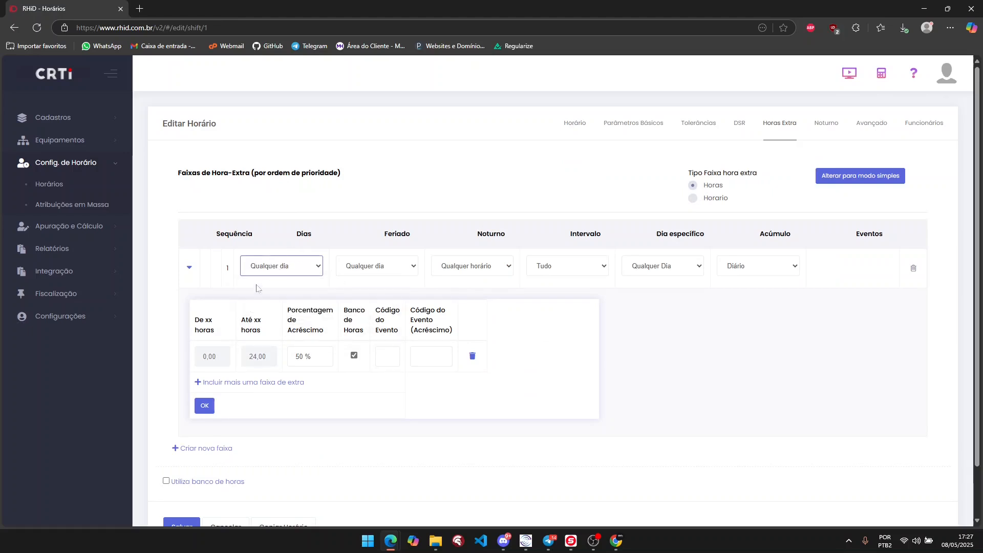
- Set the new band's holiday condition to "Somente feriados"
{"action": "left_click", "coordinate": [348, 272]}
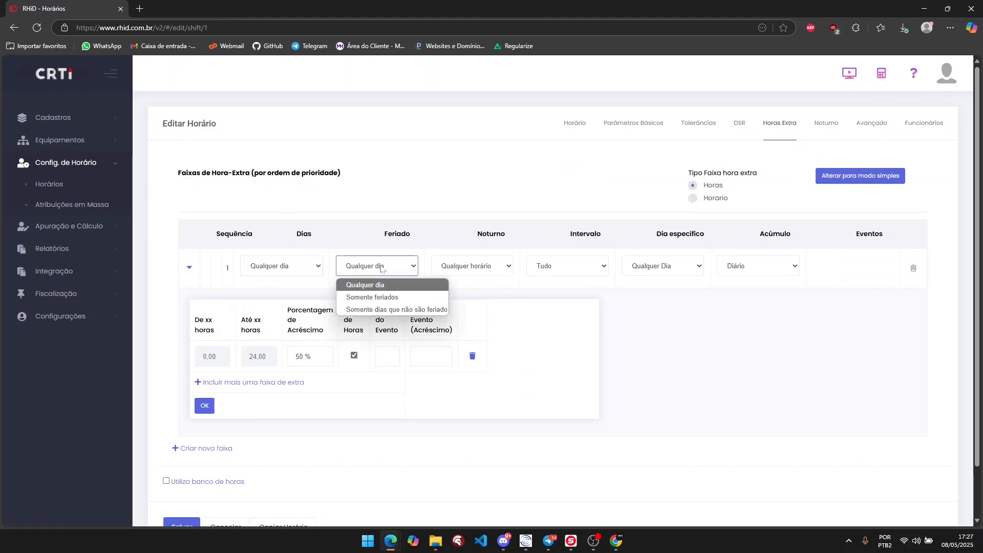
{"action": "left_click", "coordinate": [368, 297]}
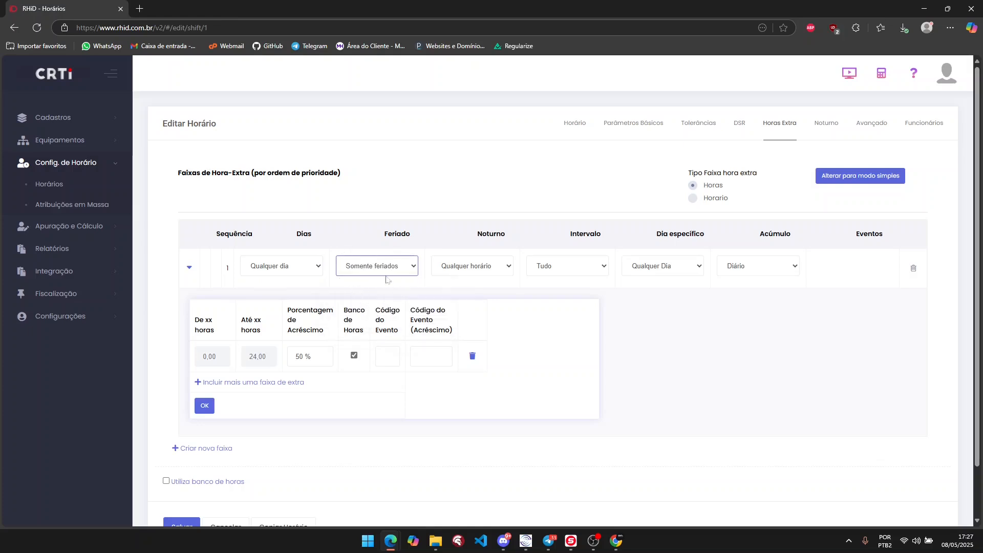
- Try the band's "Somente horário noturno" and "Somente horário diurno" conditions, and return it to "Qualquer horário"
{"action": "left_click", "coordinate": [505, 265]}
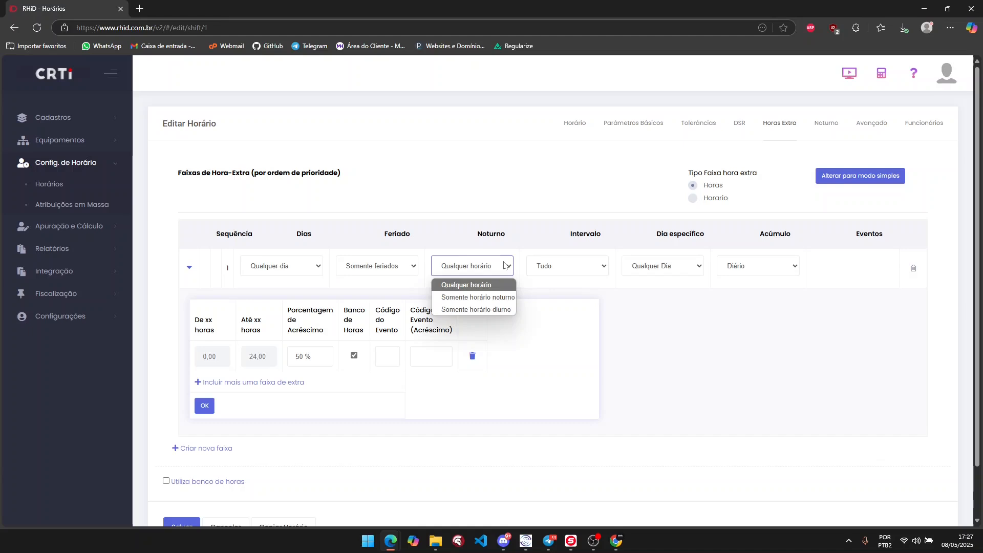
{"action": "left_click", "coordinate": [503, 264]}
{"action": "left_click", "coordinate": [501, 269]}
{"action": "left_click", "coordinate": [472, 298]}
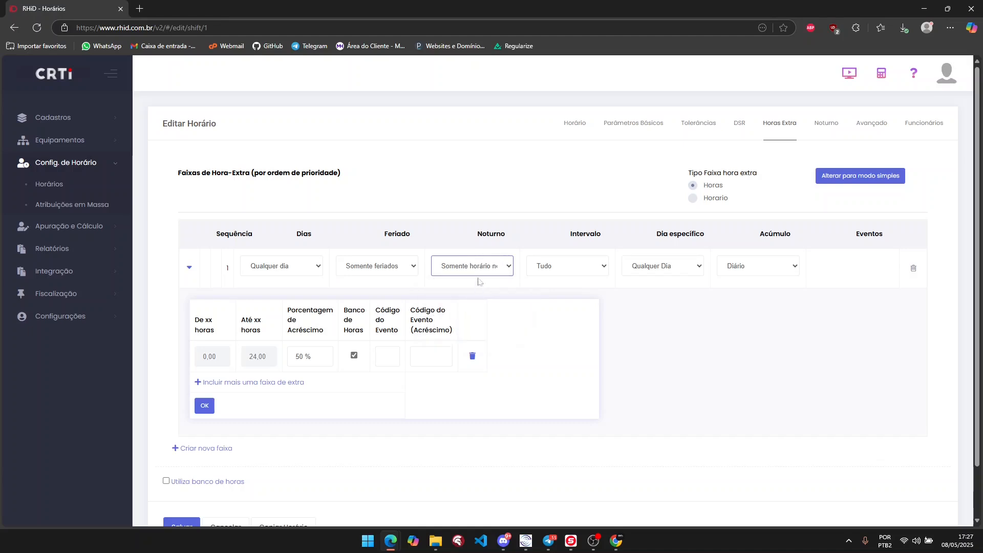
{"action": "left_click", "coordinate": [505, 267]}
{"action": "left_click", "coordinate": [491, 309]}
{"action": "left_click", "coordinate": [498, 267]}
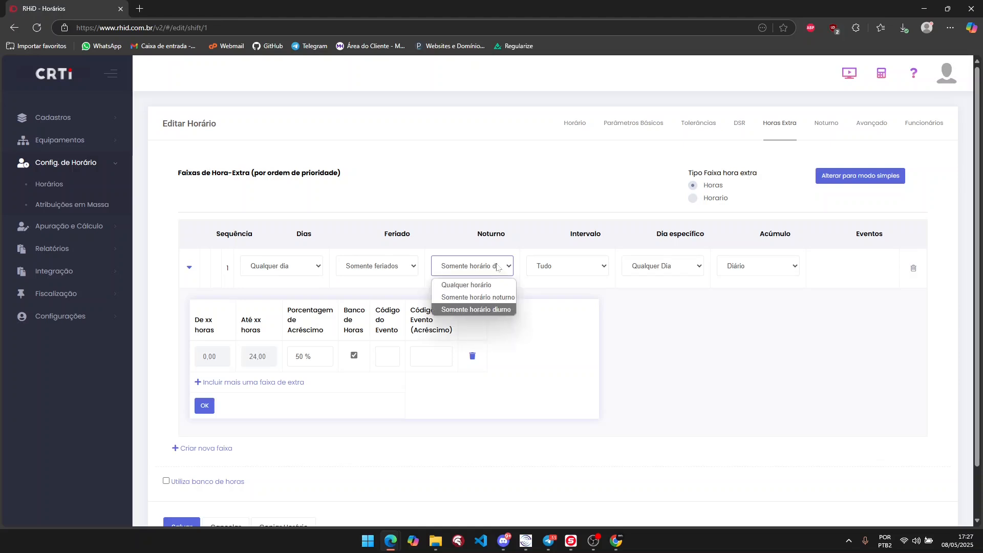
{"action": "left_click", "coordinate": [480, 285]}
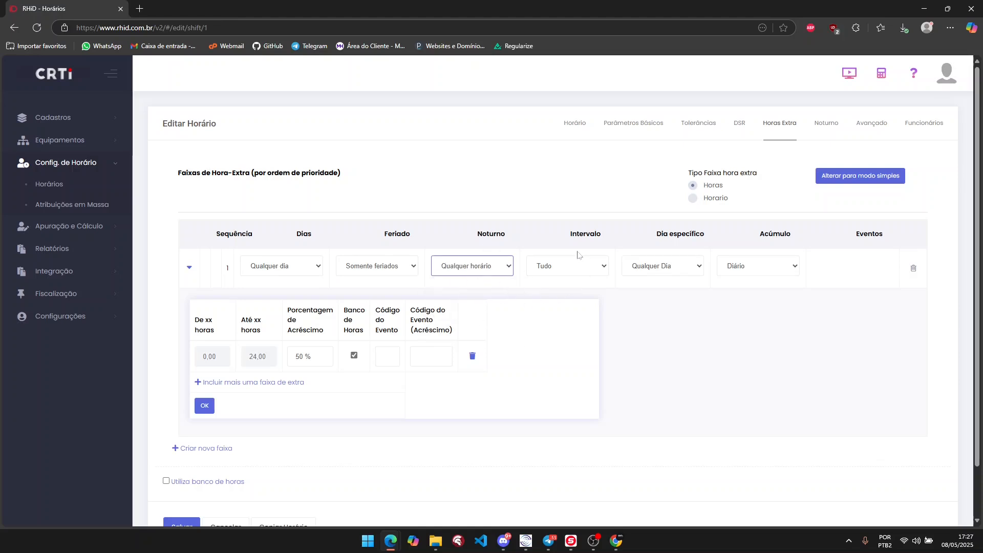
- Keep the interval at "Tudo" and the specific day at "Qualquer Dia", and confirm the band with a 100% increase
{"action": "left_click", "coordinate": [561, 273]}
{"action": "left_click", "coordinate": [567, 267]}
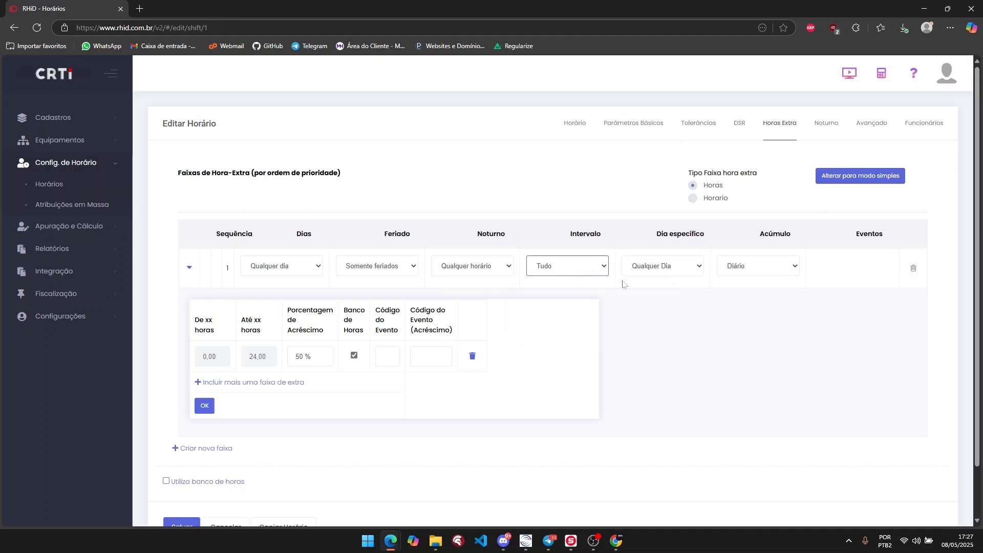
{"action": "left_click", "coordinate": [686, 271]}
{"action": "left_click", "coordinate": [649, 272]}
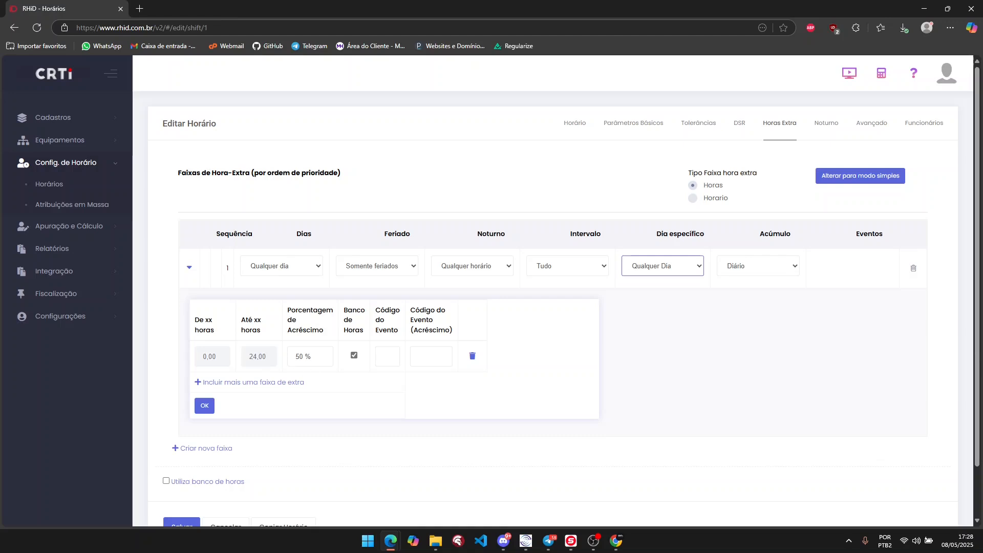
{"action": "double_click", "coordinate": [300, 356]}
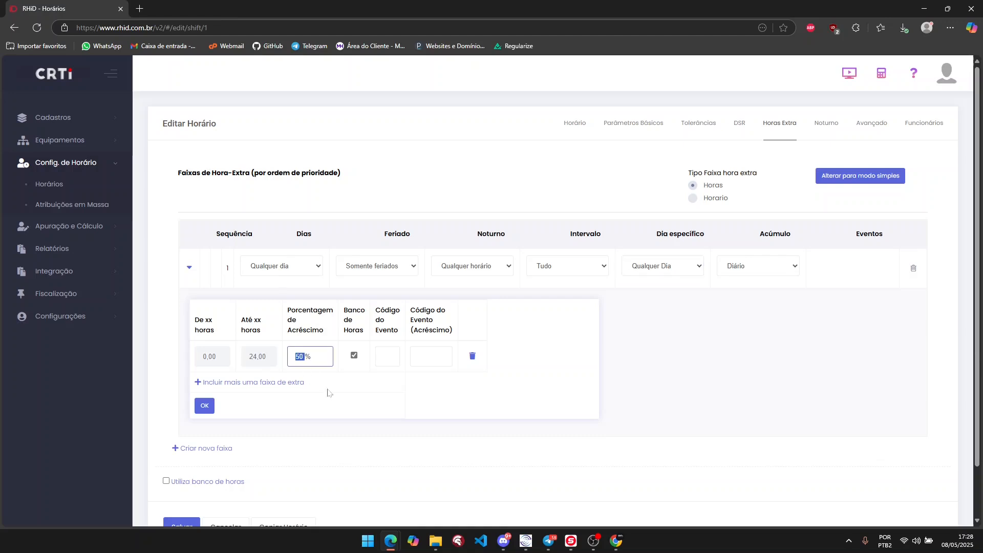
{"action": "type", "text": "100"}
{"action": "left_click", "coordinate": [203, 408]}
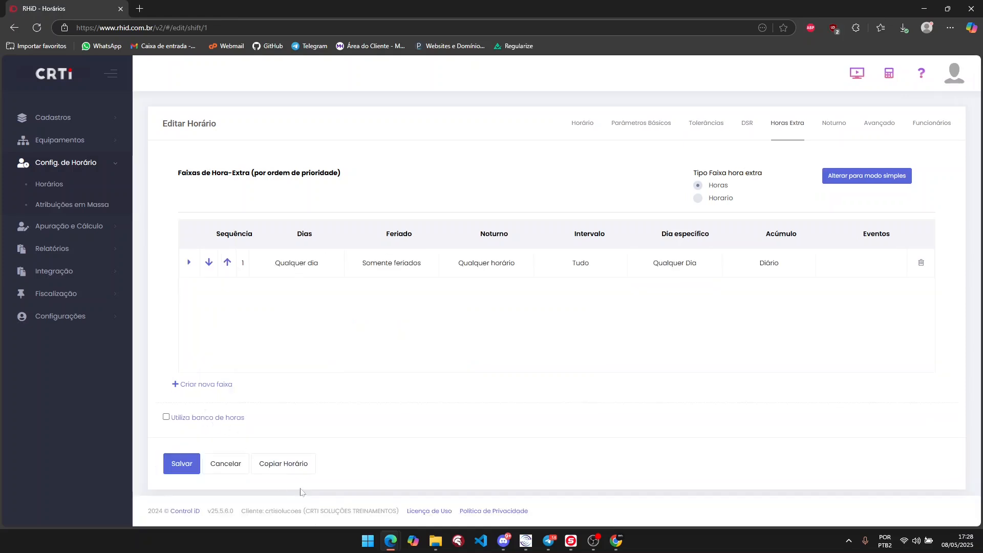
- Review the holiday band's day, holiday, night and specific-day conditions and its available accumulation options
{"action": "left_click_drag", "start_coordinate": [275, 263], "coordinate": [299, 262]}
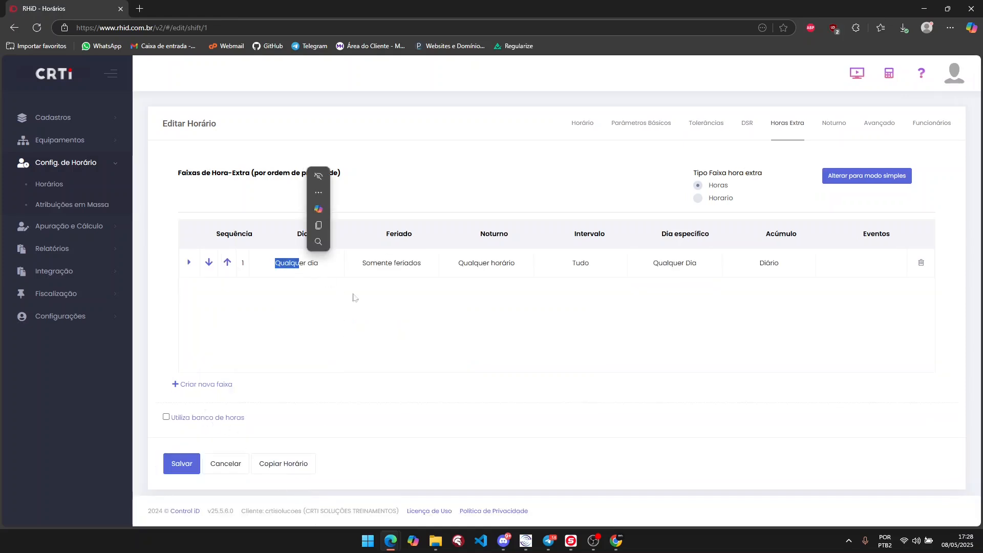
{"action": "left_click_drag", "start_coordinate": [370, 263], "coordinate": [418, 263]}
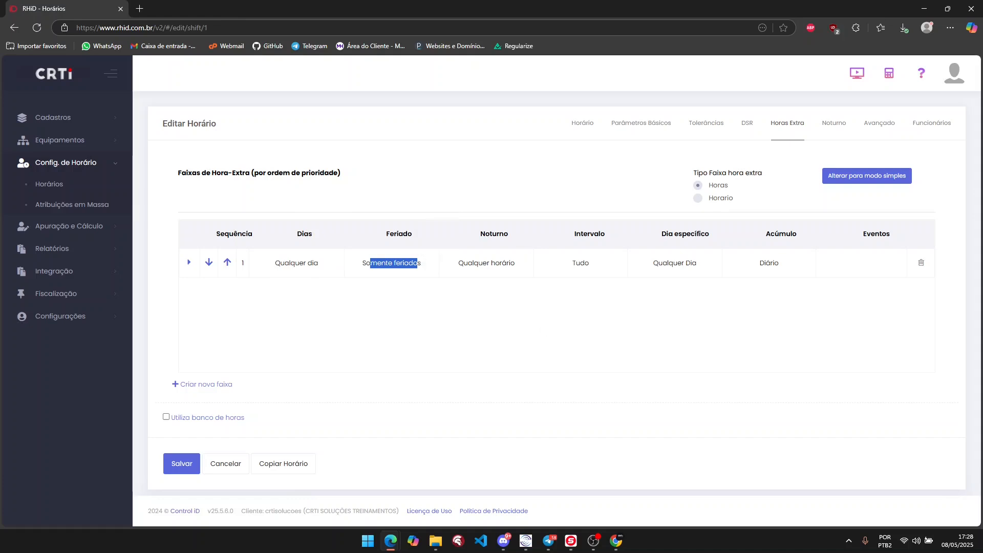
{"action": "left_click_drag", "start_coordinate": [483, 263], "coordinate": [513, 262]}
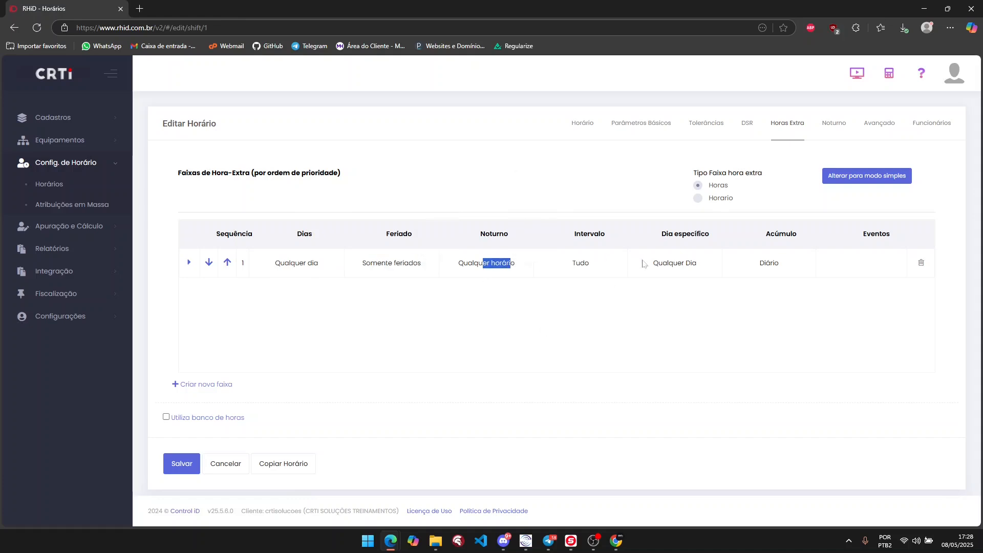
{"action": "left_click_drag", "start_coordinate": [653, 263], "coordinate": [691, 263]}
{"action": "left_click", "coordinate": [188, 262]}
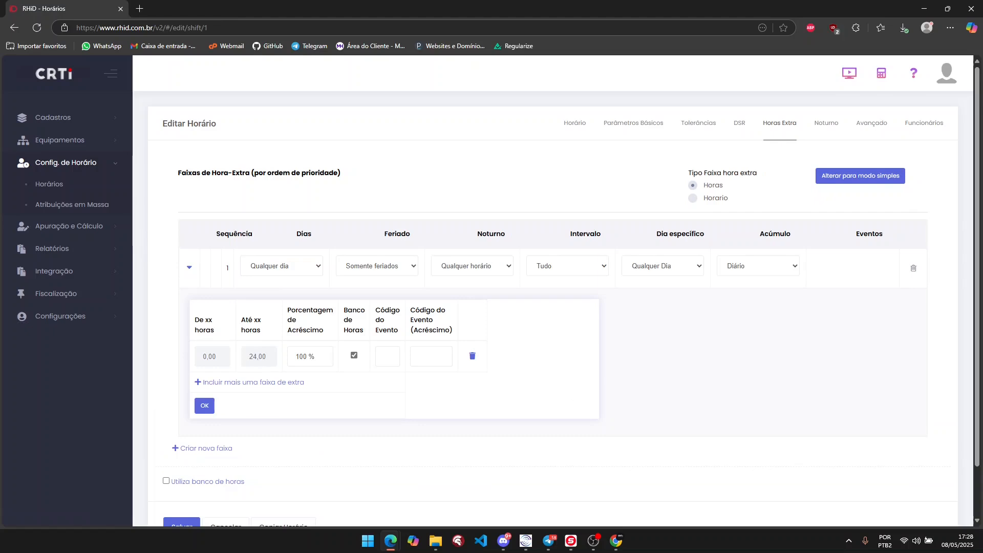
{"action": "left_click", "coordinate": [752, 270]}
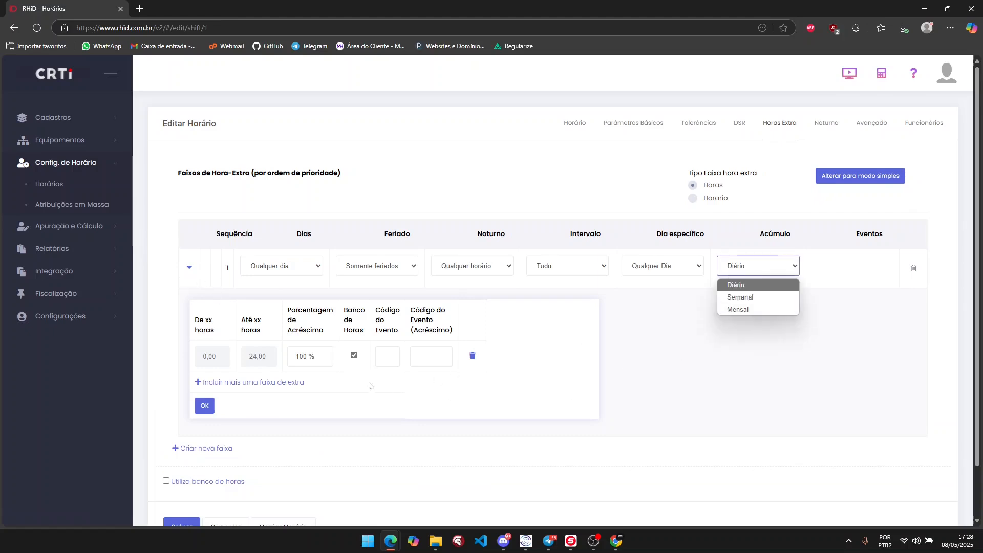
- Add a second overtime range to the holiday band, starting at 2 hours
{"action": "left_click", "coordinate": [302, 356]}
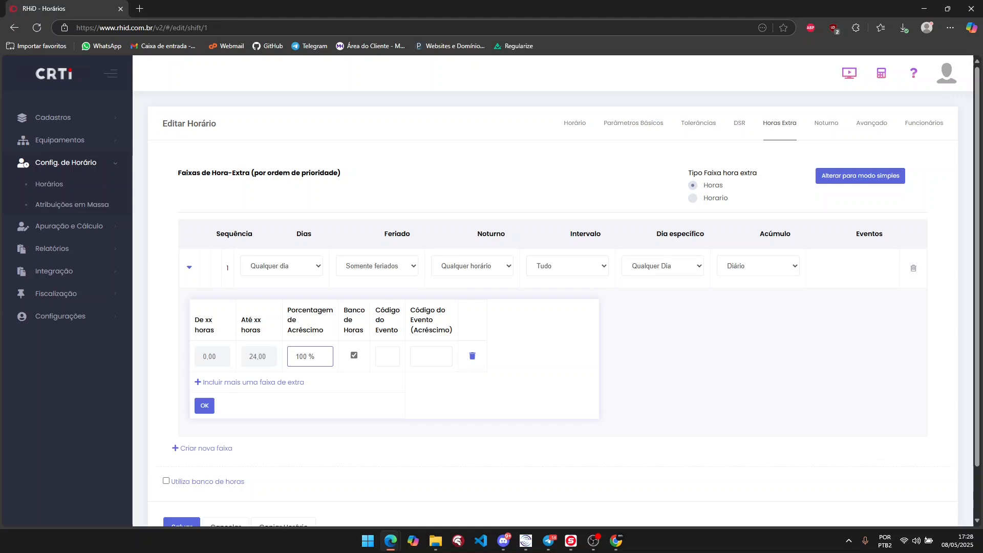
{"action": "left_click_drag", "start_coordinate": [305, 356], "coordinate": [297, 356]}
{"action": "left_click", "coordinate": [197, 384]}
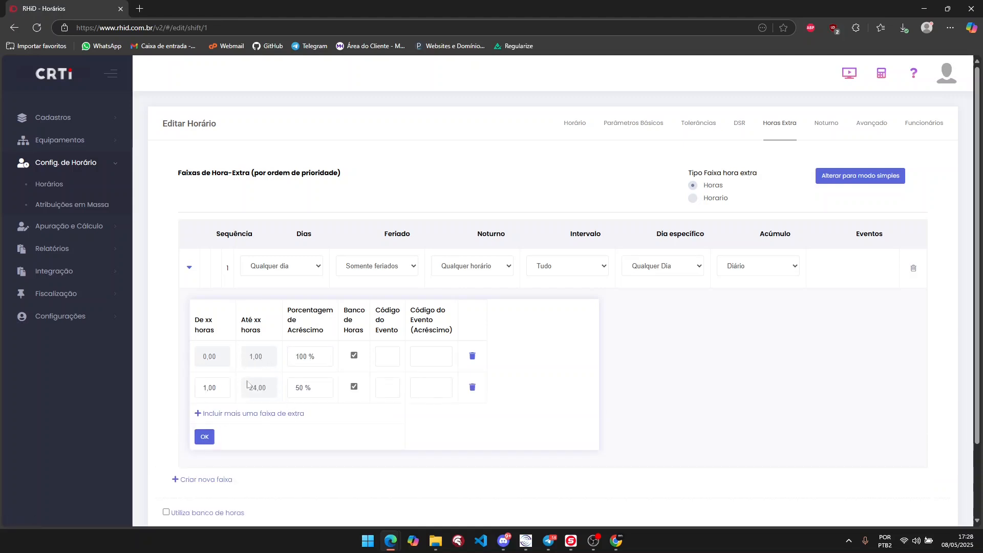
{"action": "double_click", "coordinate": [209, 387]}
{"action": "left_click", "coordinate": [212, 388]}
{"action": "left_click", "coordinate": [302, 356]}
{"action": "left_click", "coordinate": [208, 387]}
{"action": "double_click", "coordinate": [209, 388]}
{"action": "type", "text": "2"}
- Set the second range's increase to 180% and confirm the holiday band
{"action": "left_click", "coordinate": [302, 356]}
{"action": "double_click", "coordinate": [303, 357]}
{"action": "left_click", "coordinate": [245, 358]}
{"action": "left_click", "coordinate": [217, 387]}
{"action": "left_click", "coordinate": [305, 387]}
{"action": "type", "text": "18"}
{"action": "left_click", "coordinate": [204, 436]}
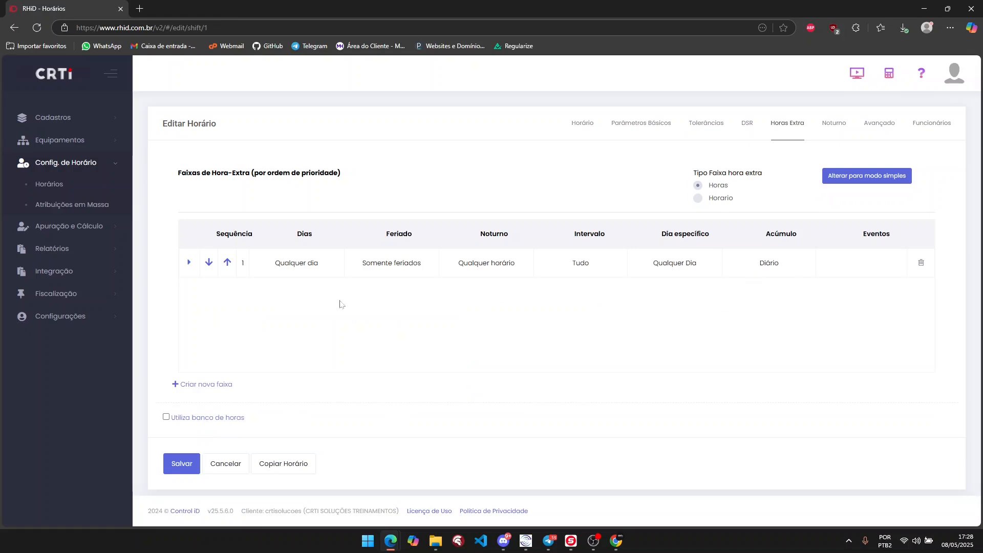
- Reopen the holiday band to check its hour ranges and percentages, collapse it, and review its holiday and night conditions
{"action": "left_click", "coordinate": [188, 262]}
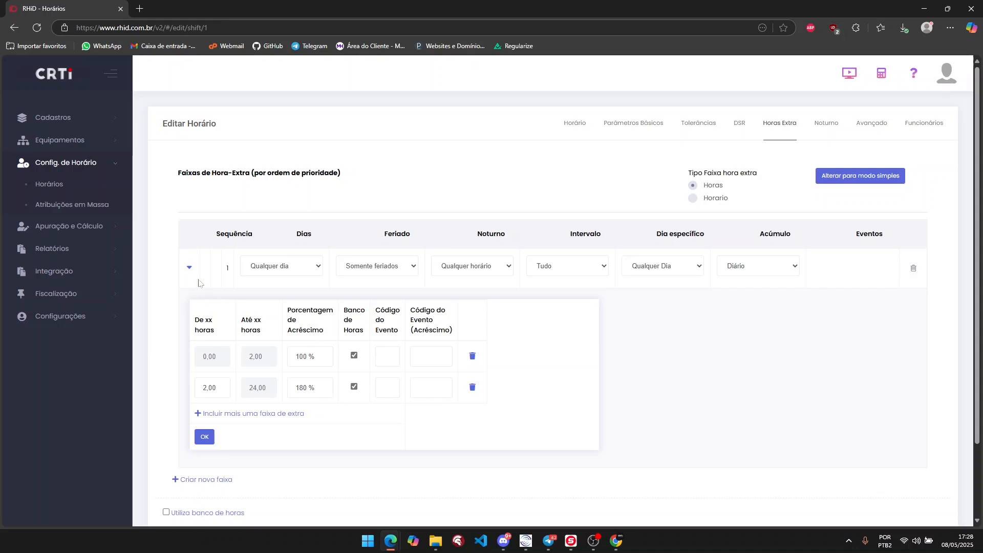
{"action": "left_click", "coordinate": [189, 267]}
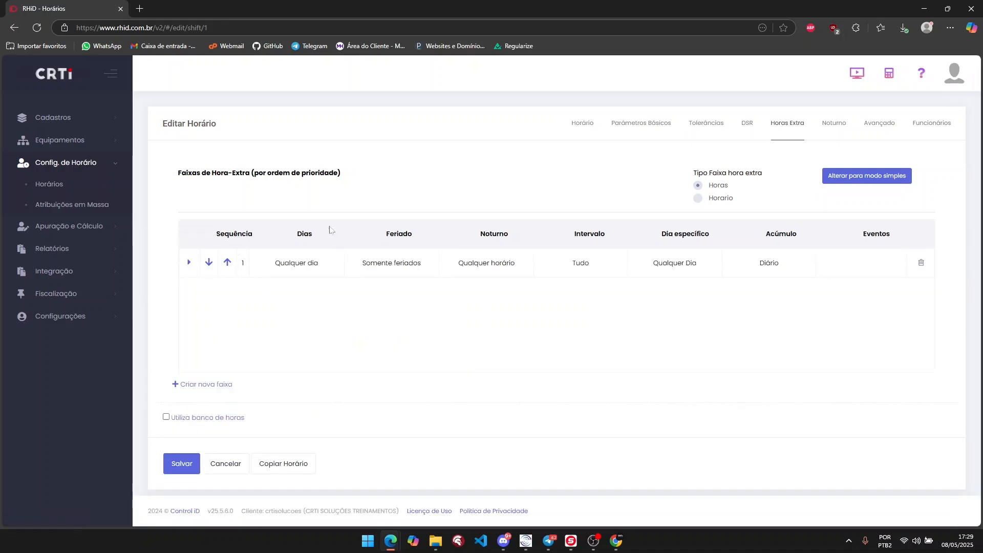
{"action": "left_click_drag", "start_coordinate": [349, 264], "coordinate": [537, 266]}
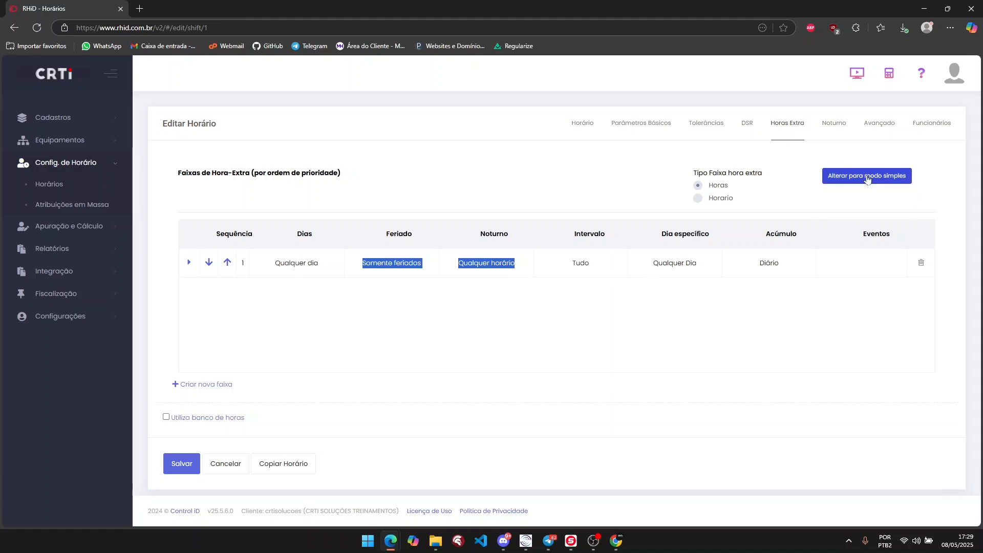
- Create a second overtime band, keeping its day and holiday conditions at "Qualquer dia" and its night condition at "Qualquer horário"
{"action": "left_click", "coordinate": [204, 385]}
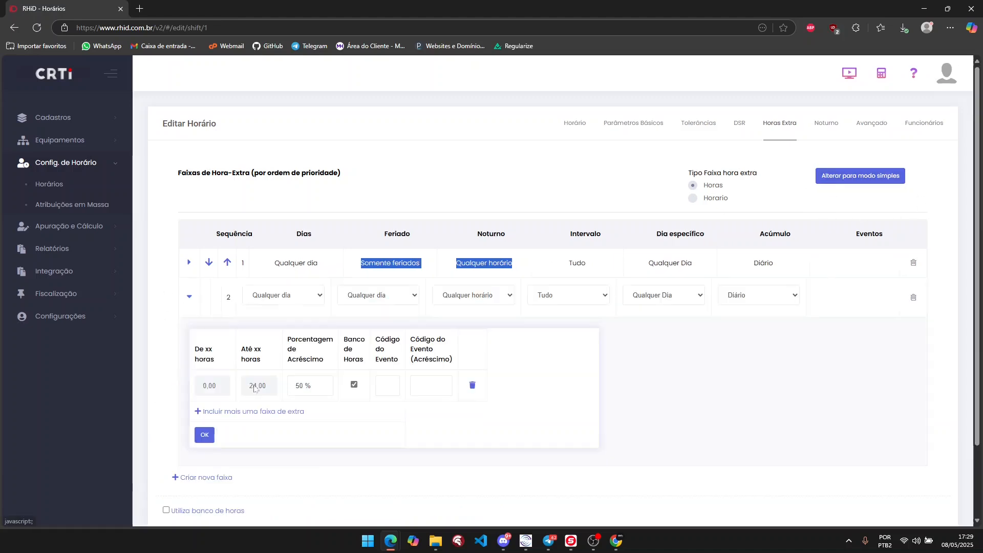
{"action": "left_click", "coordinate": [302, 299]}
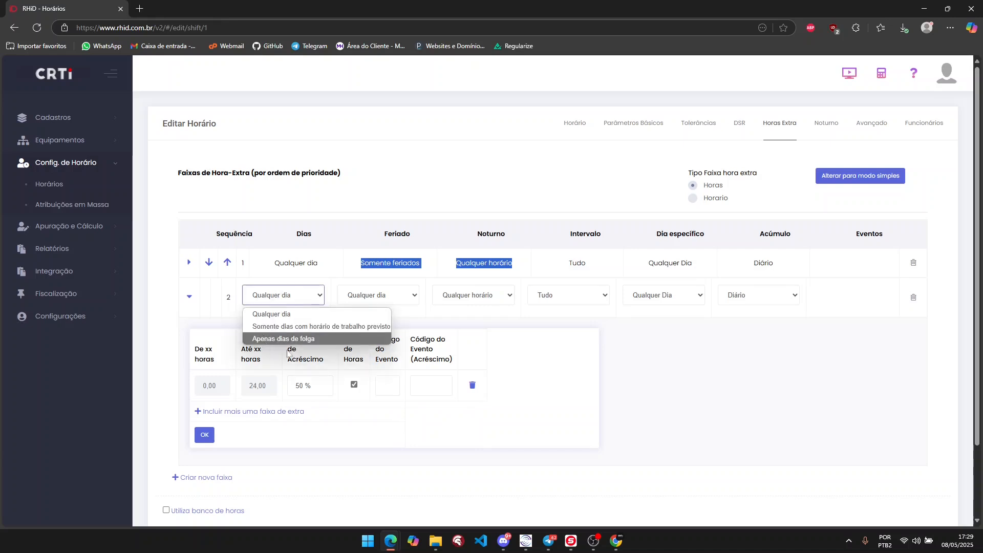
{"action": "left_click", "coordinate": [288, 315]}
{"action": "left_click", "coordinate": [405, 297]}
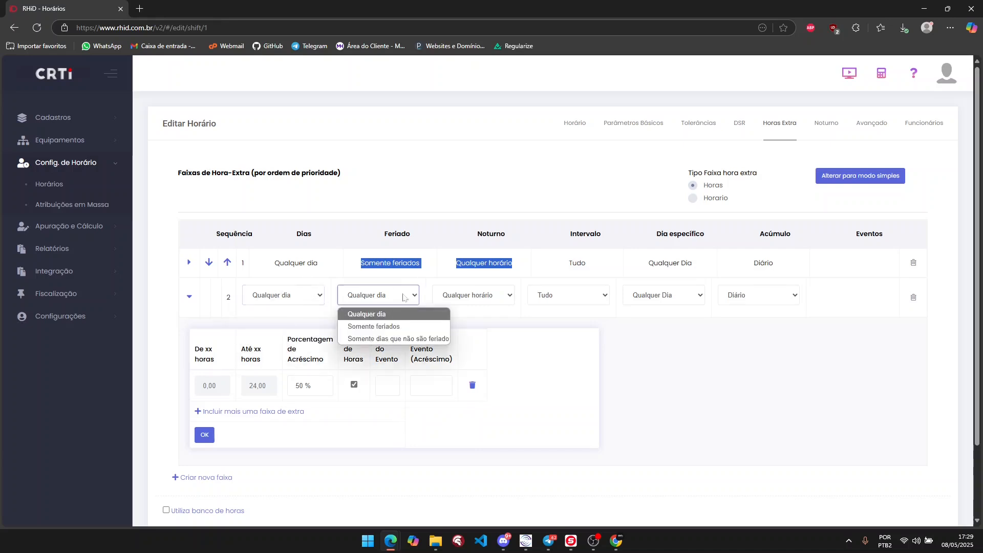
{"action": "left_click", "coordinate": [379, 316]}
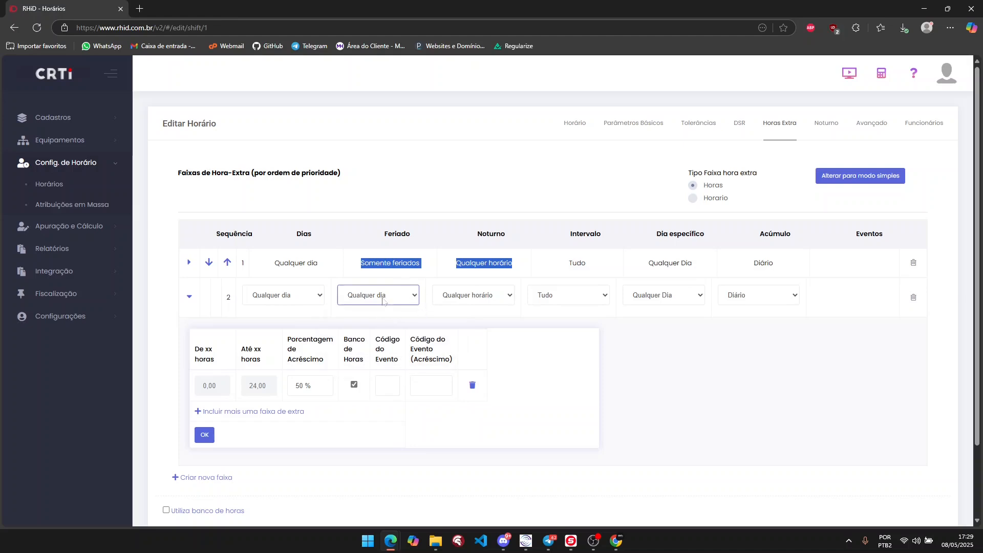
{"action": "left_click", "coordinate": [512, 293]}
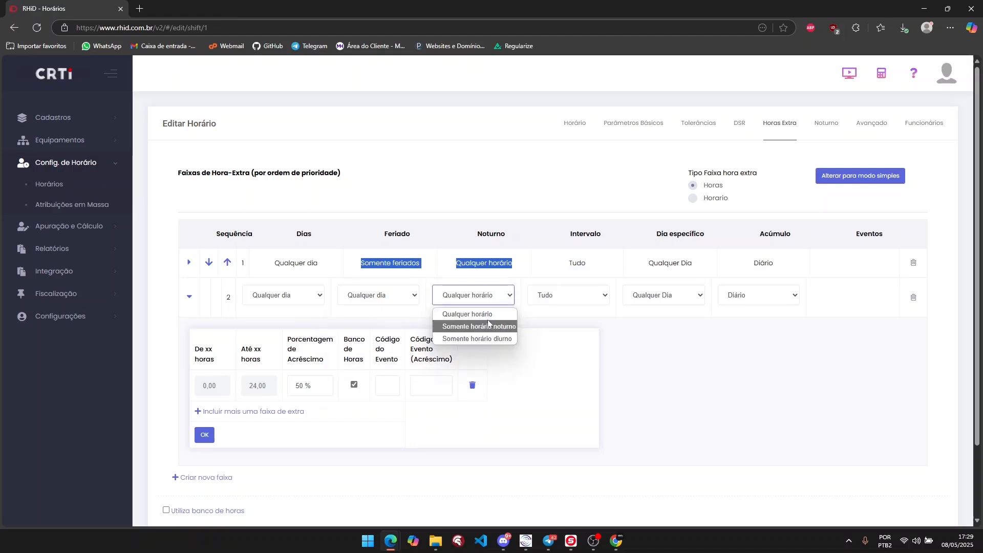
{"action": "left_click", "coordinate": [490, 302]}
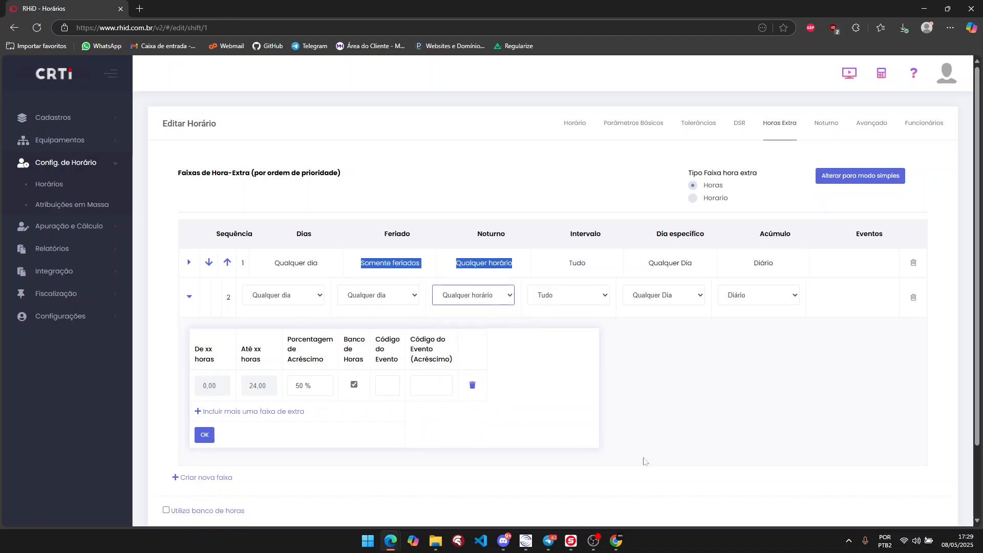
- Set the second band's specific day to Domingo and its accumulation to Mensal
{"action": "left_click", "coordinate": [695, 307]}
{"action": "left_click", "coordinate": [668, 324]}
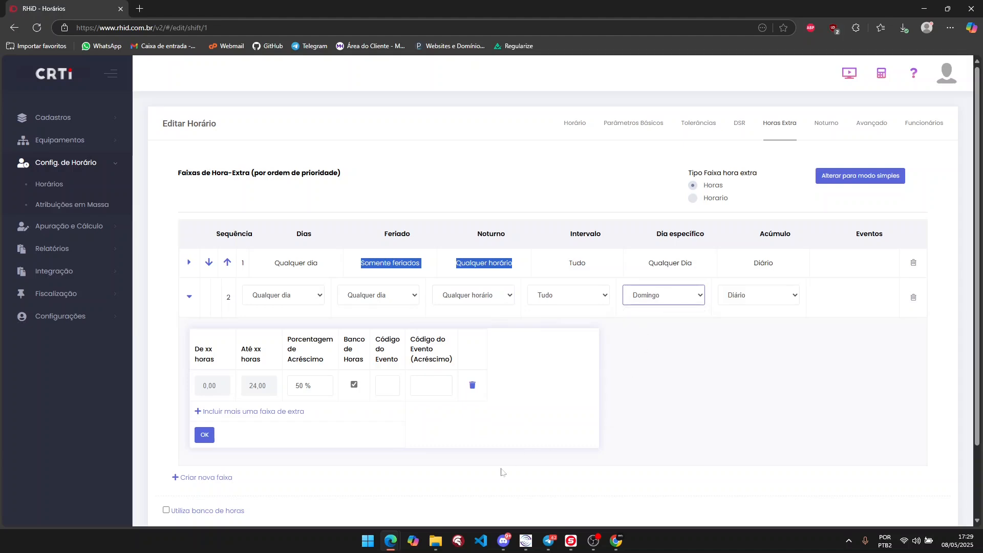
{"action": "left_click", "coordinate": [755, 300]}
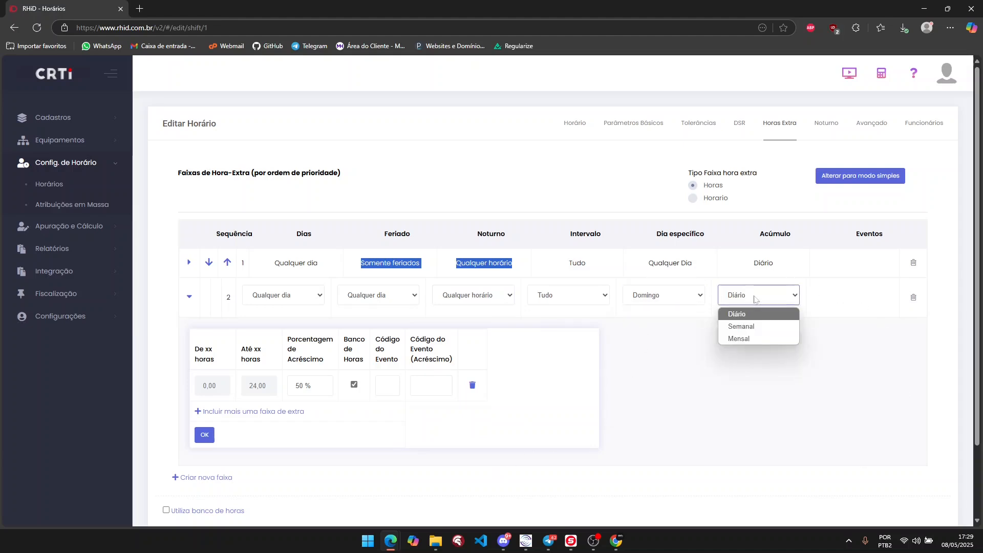
{"action": "left_click", "coordinate": [750, 339]}
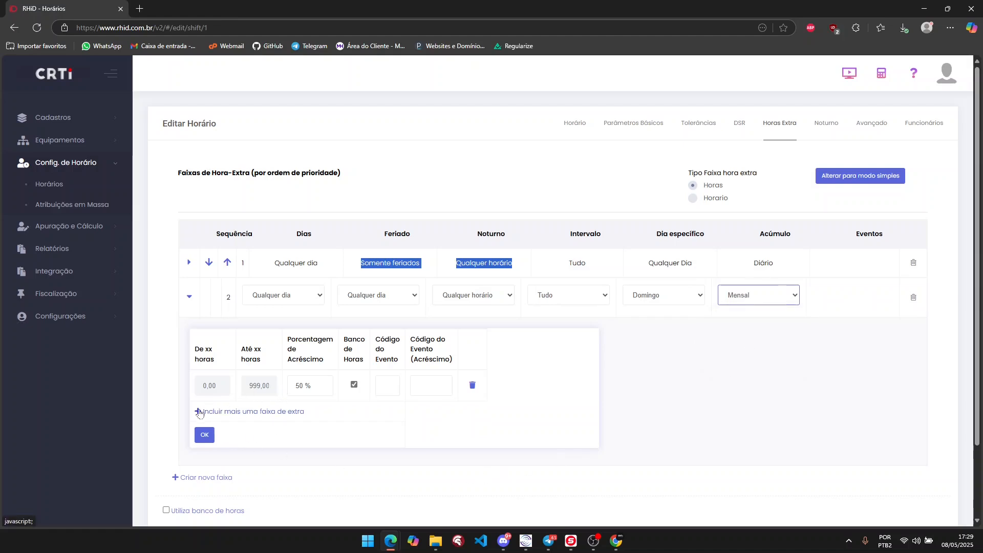
- Add a second hour range to the Sunday band, starting at 10 hours
{"action": "left_click", "coordinate": [230, 411]}
{"action": "double_click", "coordinate": [299, 386]}
{"action": "left_click", "coordinate": [212, 417]}
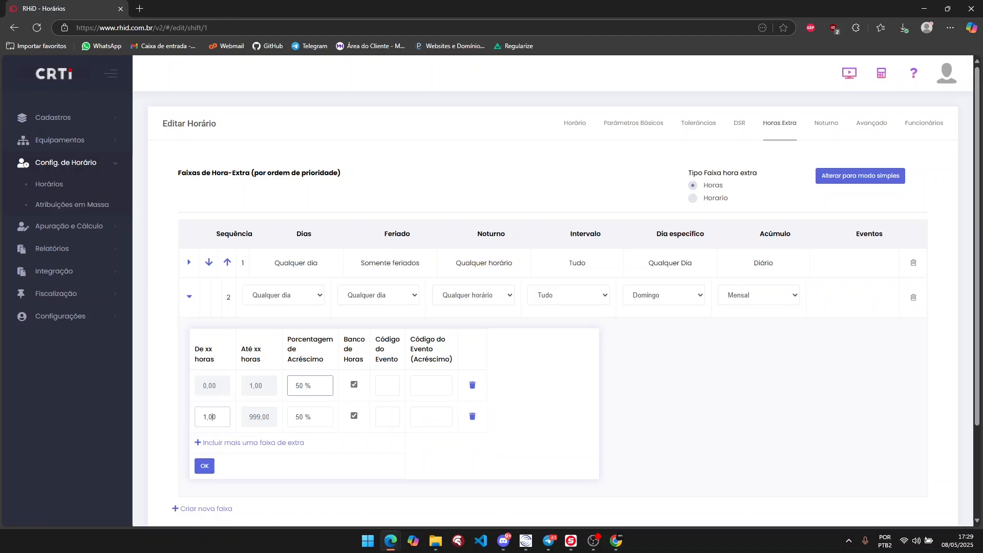
{"action": "type", "text": "0,01"}
{"action": "left_click", "coordinate": [307, 386]}
{"action": "left_click", "coordinate": [212, 417]}
{"action": "left_click", "coordinate": [257, 417]}
- Set the Sunday band's second range increase to 100% and confirm the band
{"action": "left_click", "coordinate": [304, 416]}
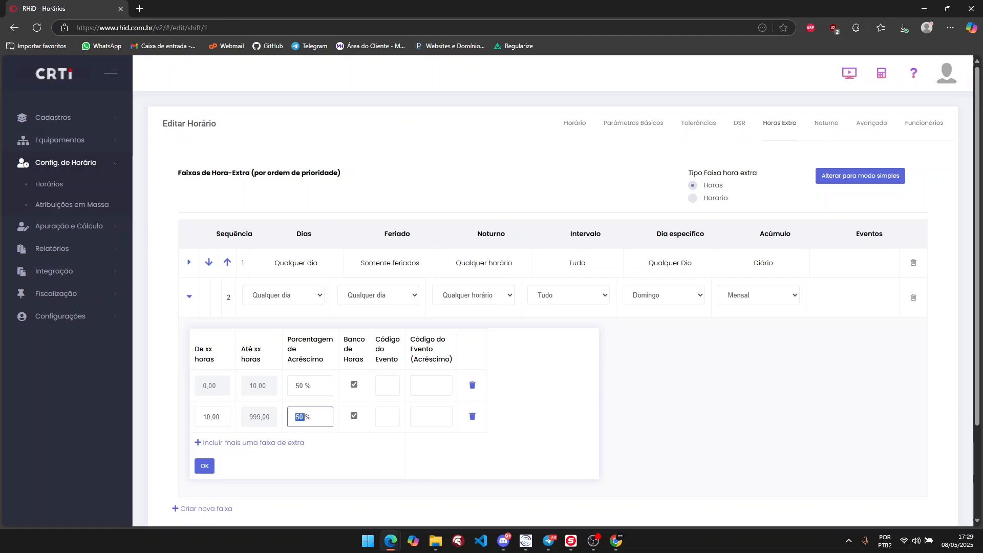
{"action": "type", "text": "10"}
{"action": "left_click", "coordinate": [205, 466]}
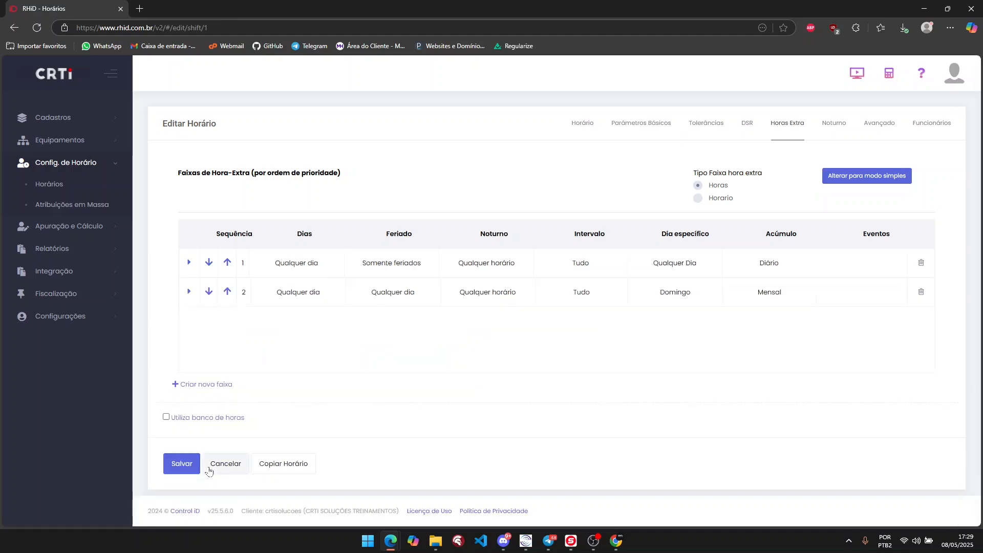
- Reopen the Sunday band to check the percentages of both hour ranges, and collapse it again
{"action": "left_click", "coordinate": [189, 292]}
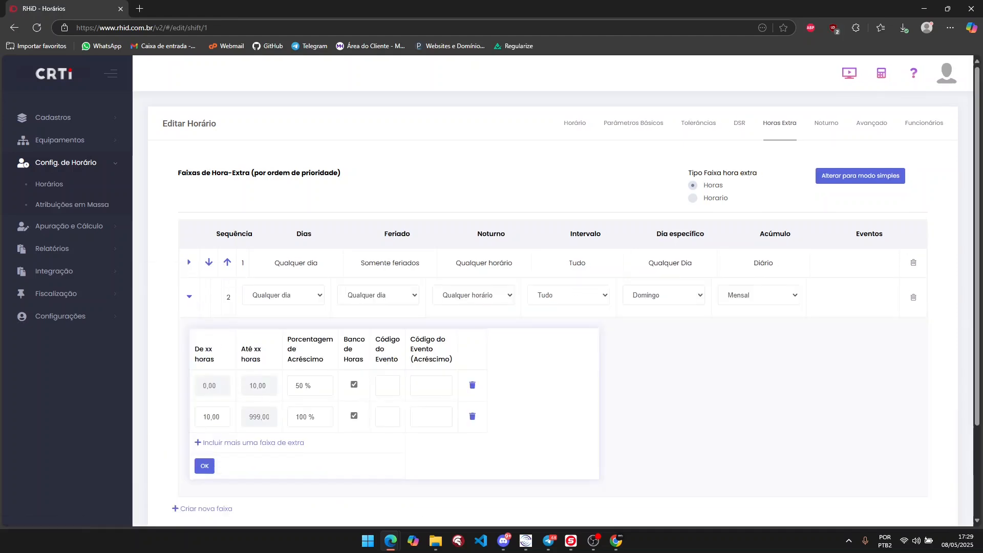
{"action": "double_click", "coordinate": [300, 386]}
{"action": "left_click_drag", "start_coordinate": [295, 417], "coordinate": [299, 416]}
{"action": "left_click", "coordinate": [190, 296]}
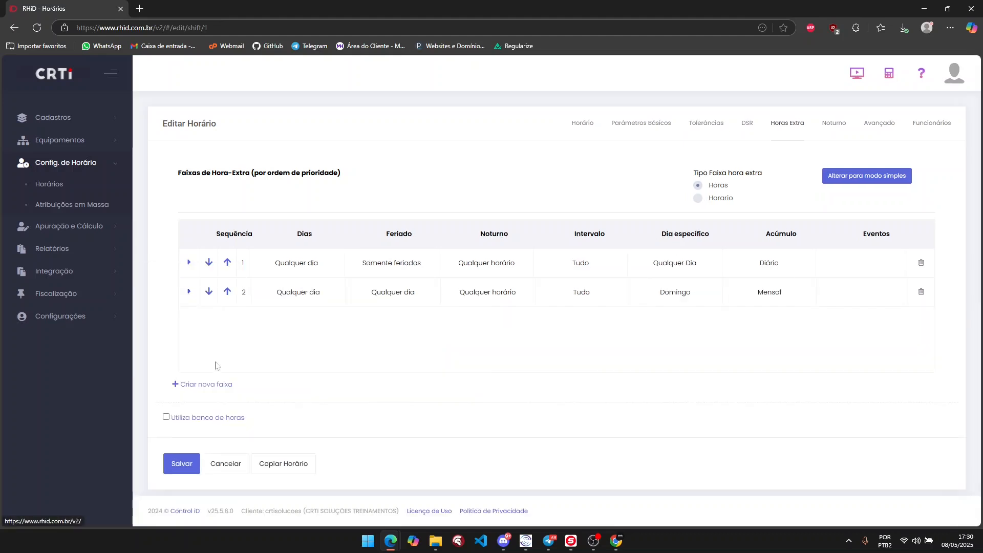
- Create a third overtime band valid on any day type, with Sábado as its specific day
{"action": "left_click", "coordinate": [203, 385]}
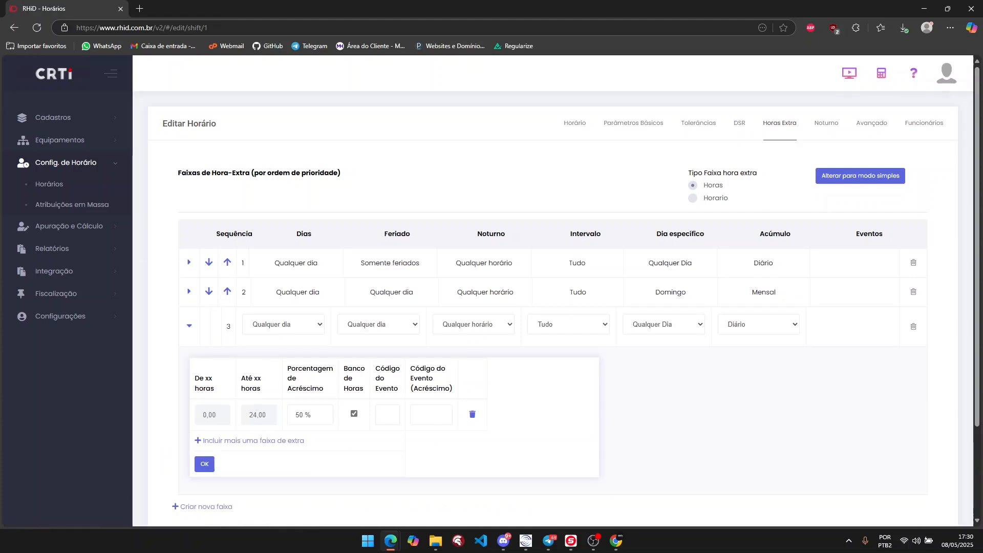
{"action": "left_click", "coordinate": [305, 327]}
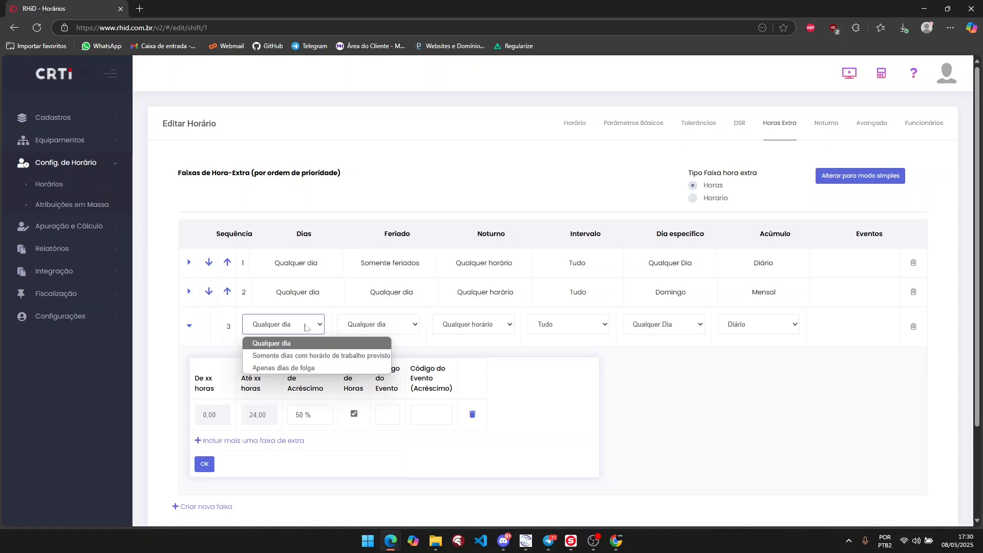
{"action": "left_click", "coordinate": [306, 328]}
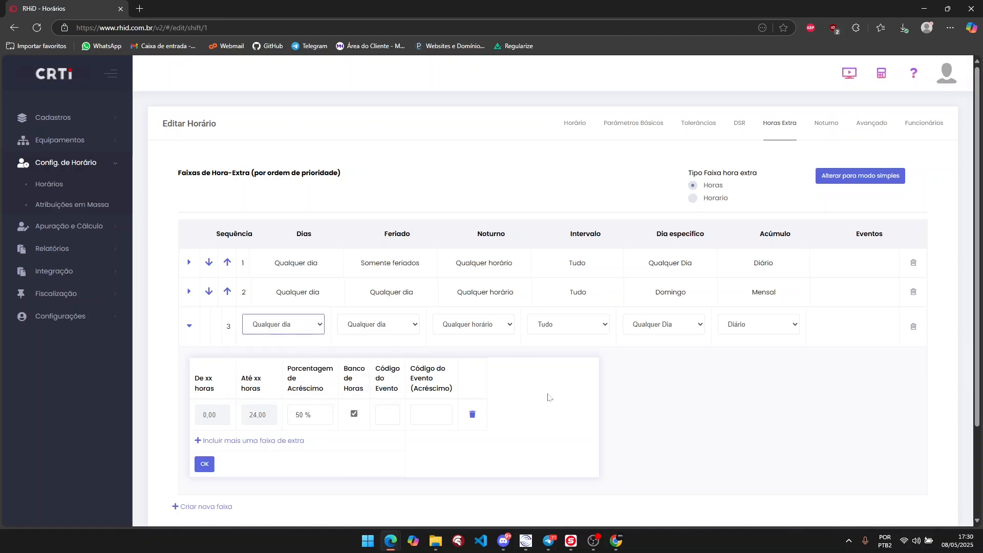
{"action": "left_click", "coordinate": [685, 325]}
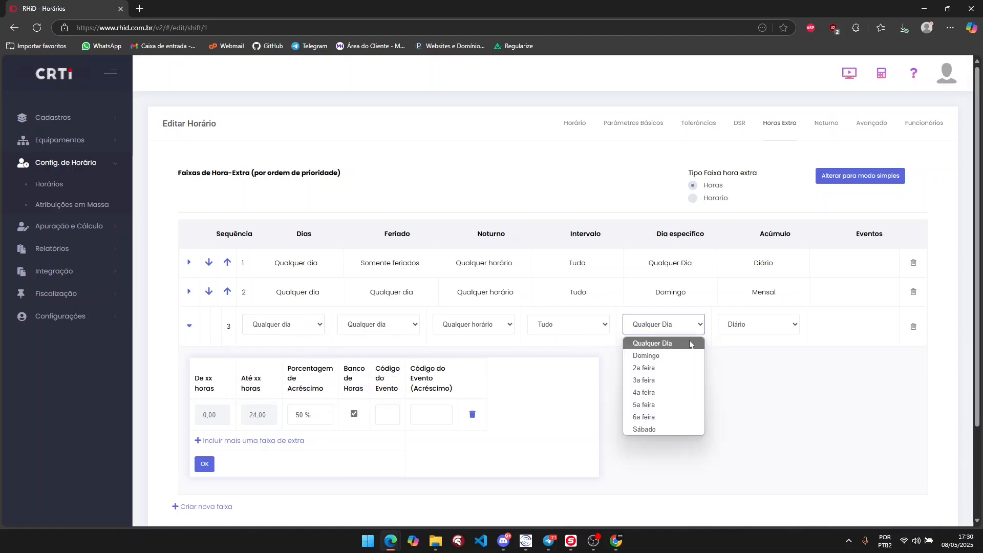
{"action": "left_click", "coordinate": [655, 433]}
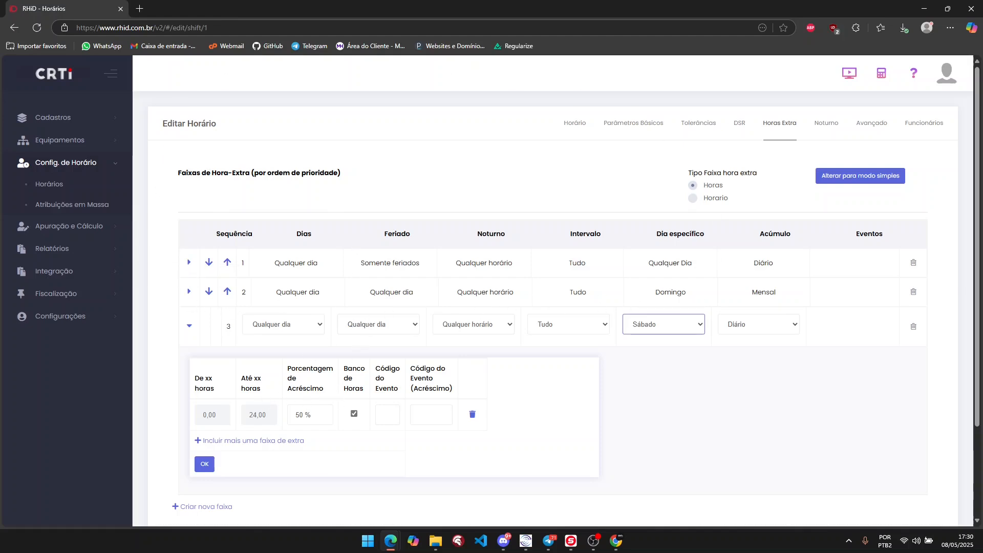
- Set the Saturday band's increase to 100% and confirm the band
{"action": "left_click", "coordinate": [302, 415]}
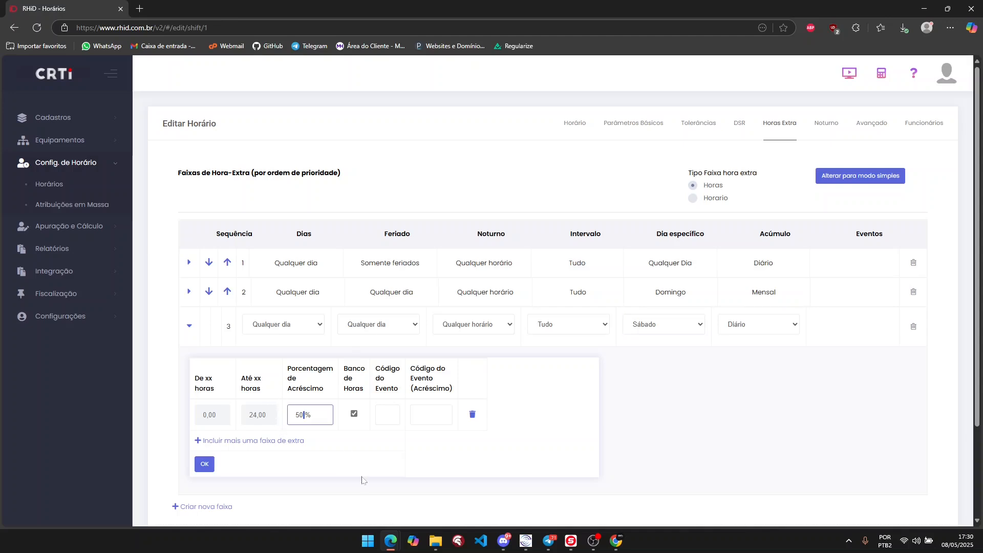
{"action": "key", "text": "BackSpace"}
{"action": "key", "text": "BackSpace"}
{"action": "type", "text": "100"}
{"action": "left_click", "coordinate": [204, 464]}
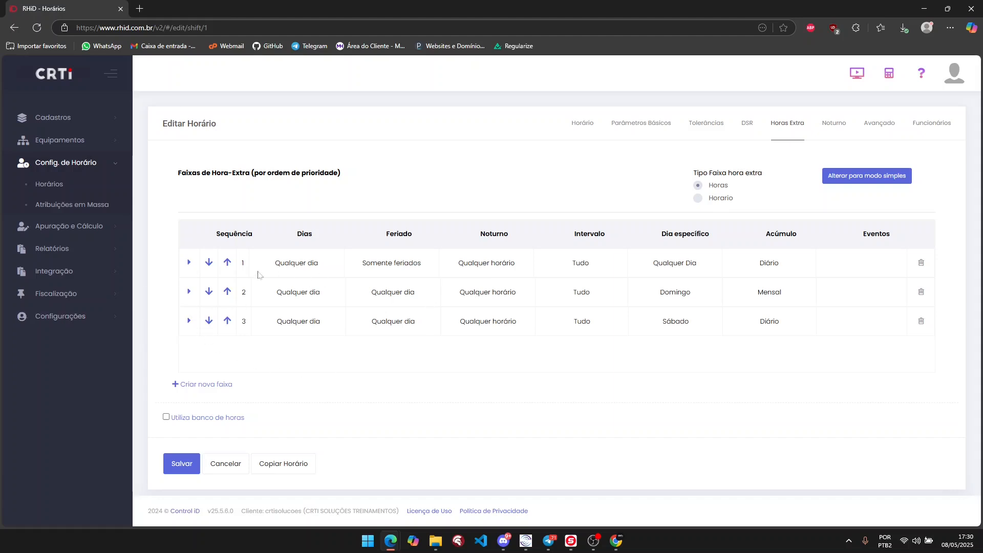
- Create a fourth overtime band and limit its days to "Somente dias com horário de trabalho previsto"
{"action": "left_click_drag", "start_coordinate": [279, 262], "coordinate": [696, 323]}
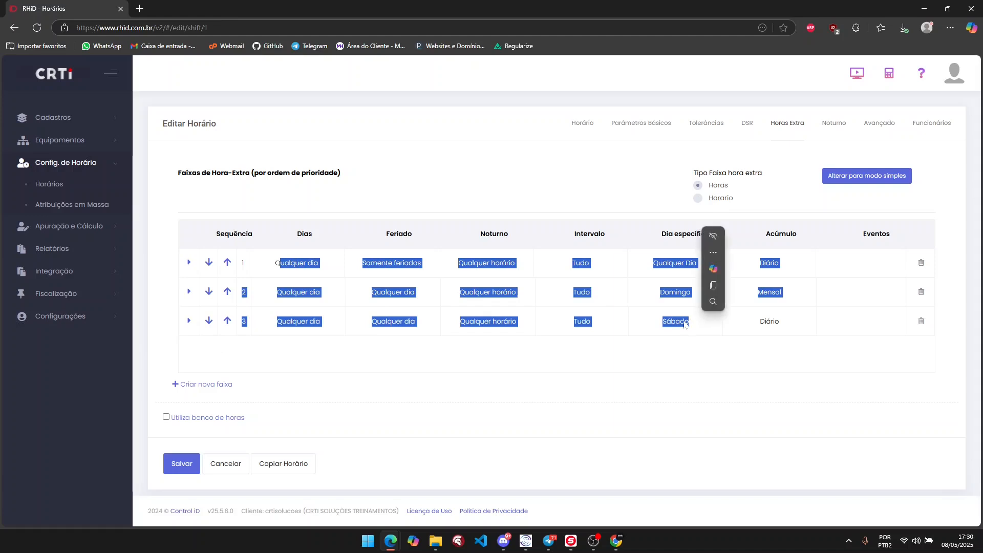
{"action": "left_click", "coordinate": [191, 385]}
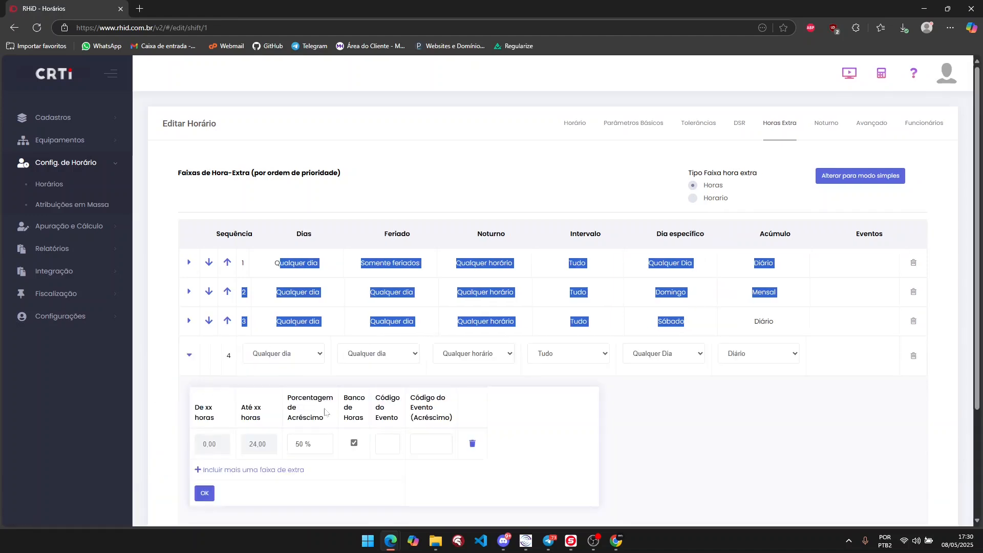
{"action": "scroll", "coordinate": [340, 412], "scroll_direction": "down", "scroll_amount": 2}
{"action": "left_click", "coordinate": [300, 254]}
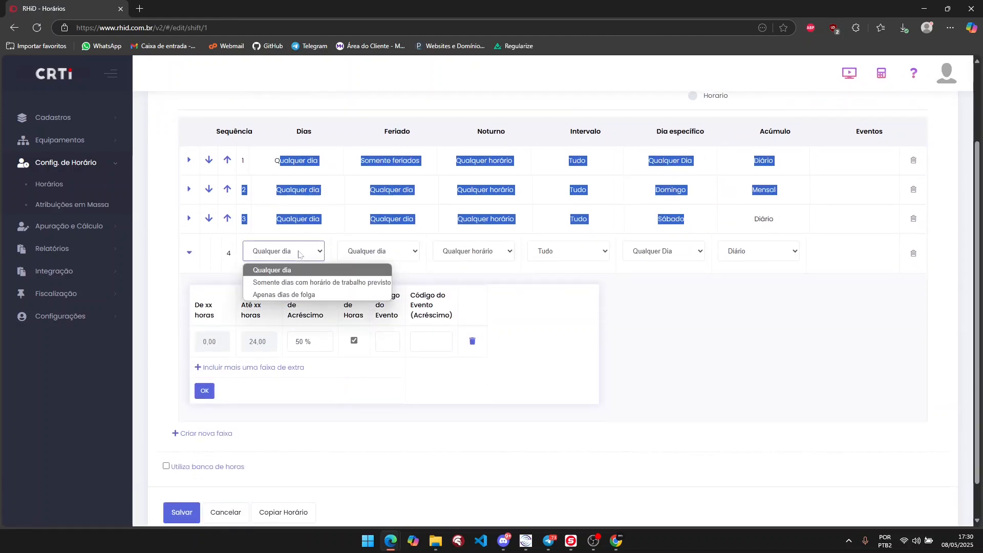
{"action": "left_click", "coordinate": [260, 287]}
{"action": "scroll", "coordinate": [527, 378], "scroll_direction": "up", "scroll_amount": 2}
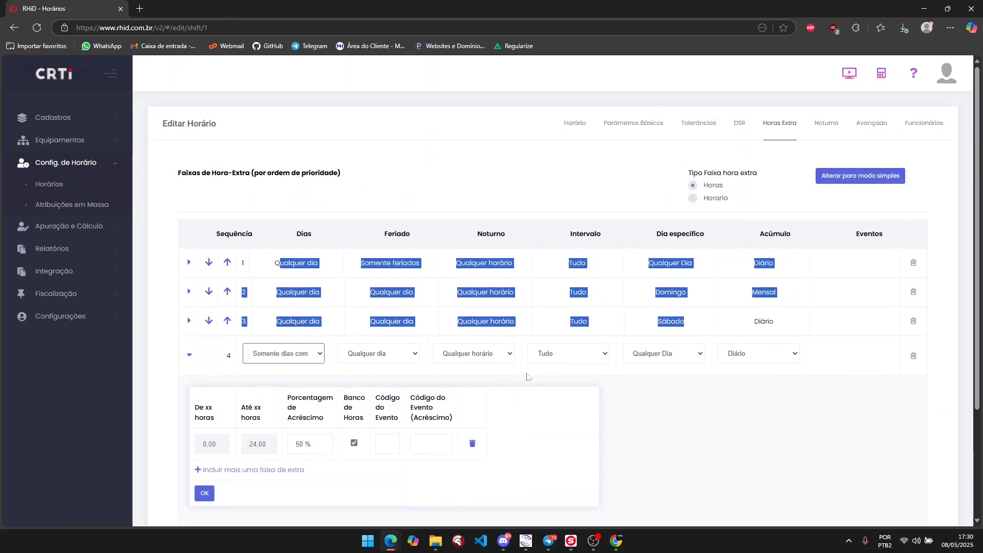
- Review the schedule's weekly working hours, basic parameters and tolerances, and return to the overtime settings
{"action": "left_click", "coordinate": [576, 126]}
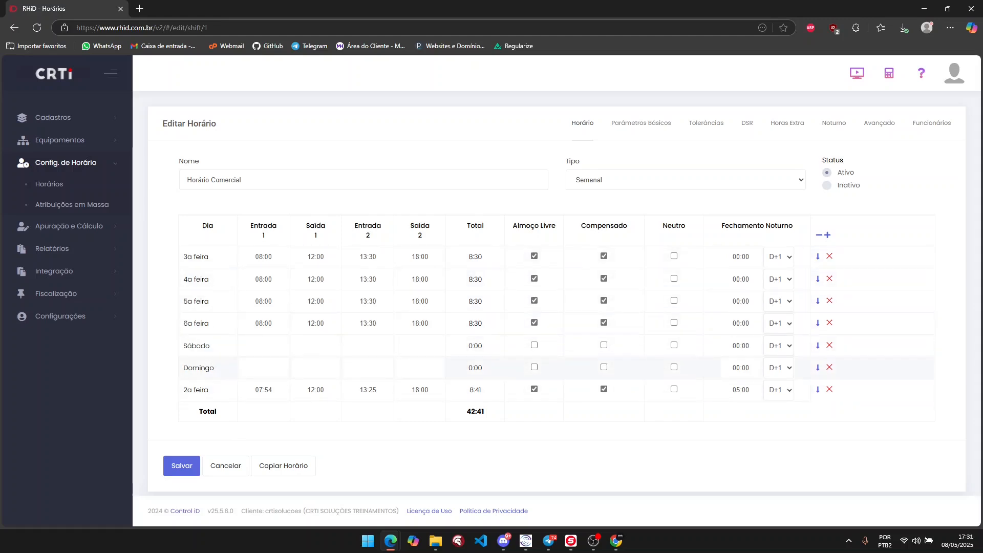
{"action": "left_click", "coordinate": [641, 123]}
{"action": "left_click", "coordinate": [706, 122]}
{"action": "left_click", "coordinate": [788, 123]}
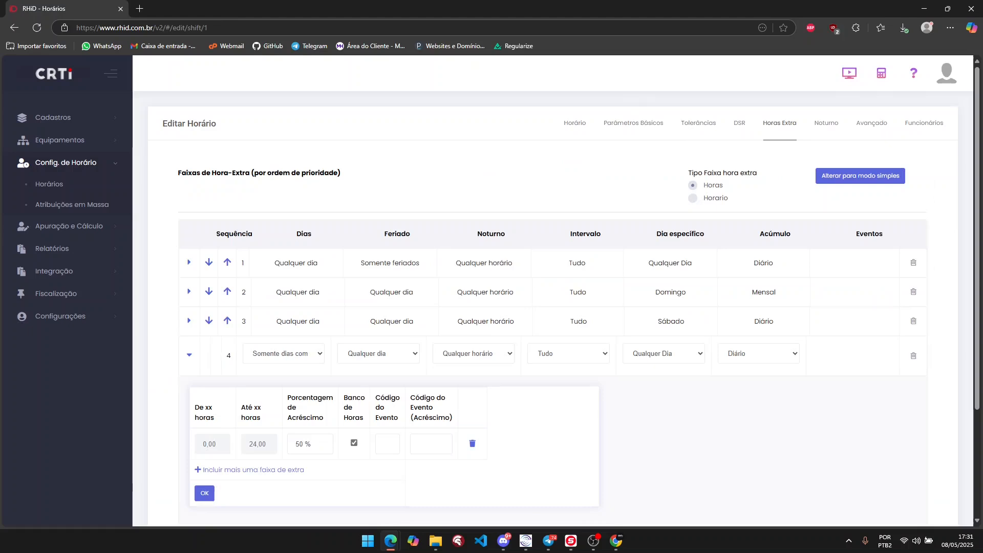
- Set the fourth band's holiday condition to "Somente dias que não são feriado" and keep its night condition at "Qualquer horário"
{"action": "scroll", "coordinate": [323, 317], "scroll_direction": "down", "scroll_amount": 2}
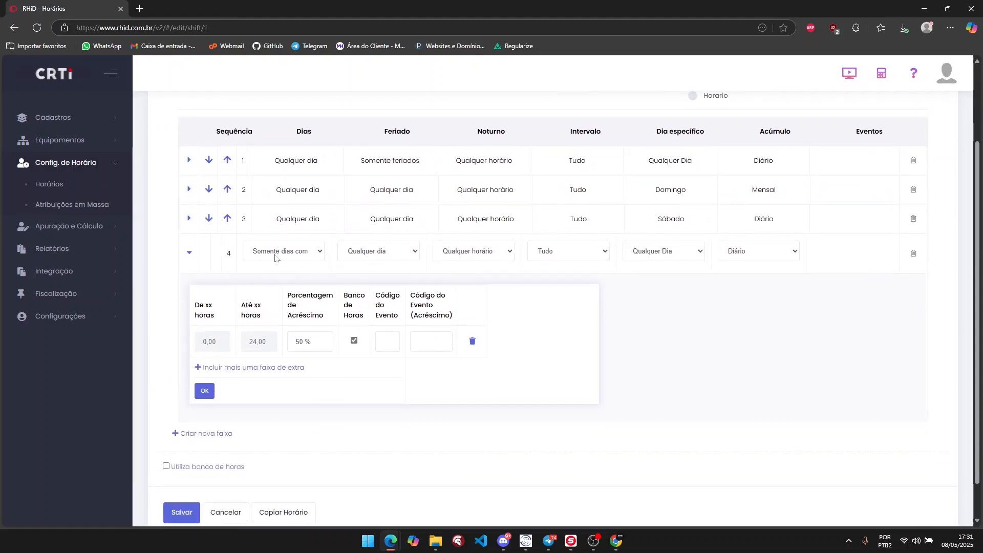
{"action": "left_click", "coordinate": [390, 254]}
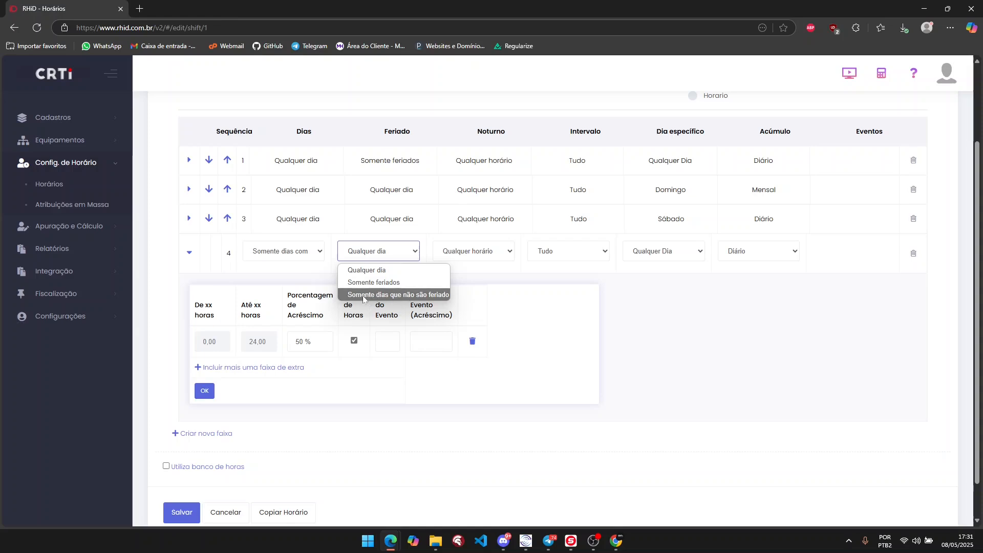
{"action": "left_click", "coordinate": [378, 295]}
{"action": "left_click", "coordinate": [474, 253]}
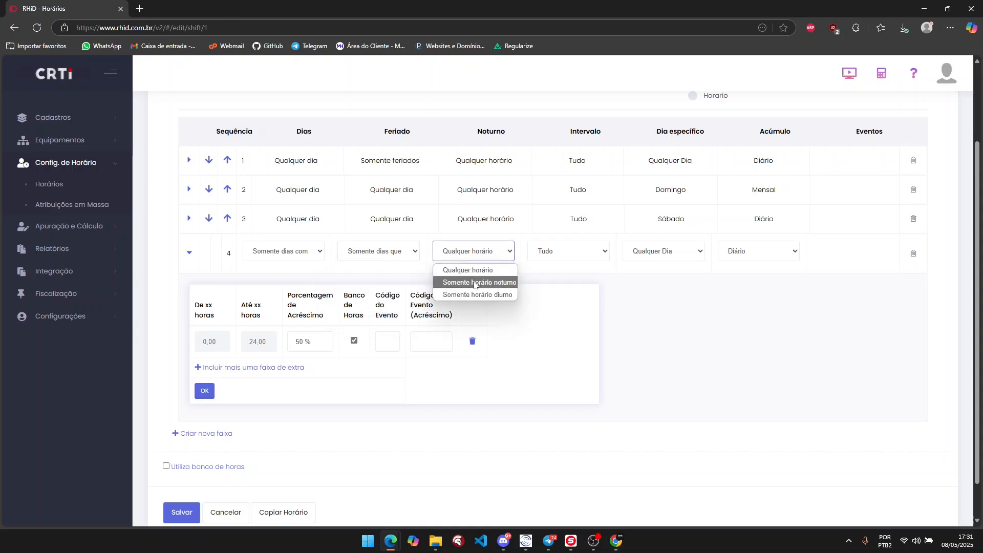
{"action": "left_click", "coordinate": [468, 272]}
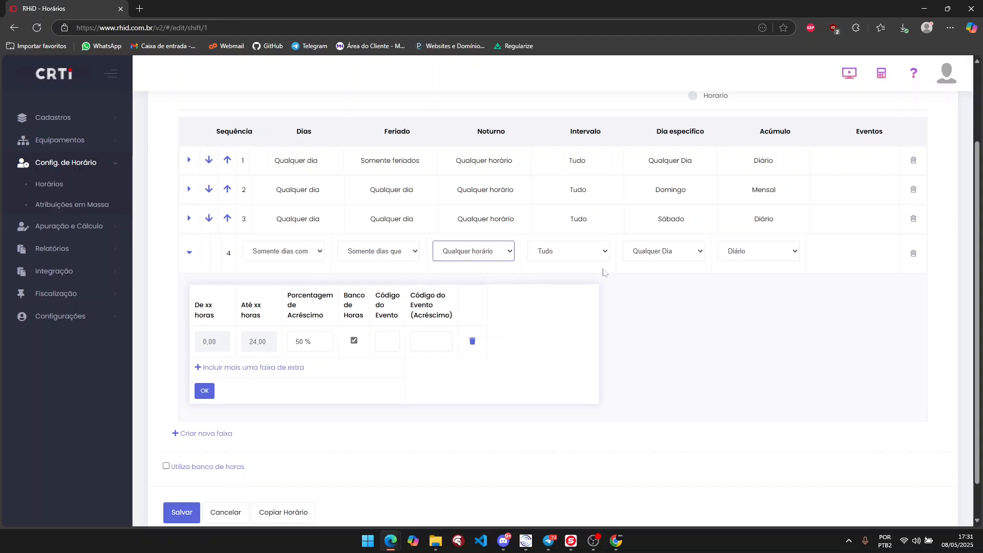
- Keep the fourth band's interval at Tudo and specific day at "Qualquer Dia", and set its accumulation to Mensal
{"action": "left_click", "coordinate": [595, 254]}
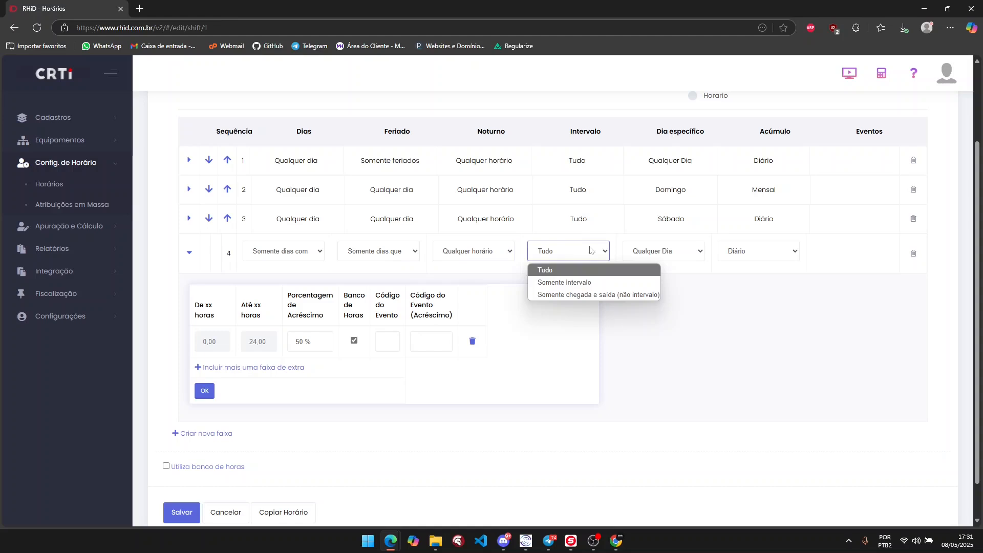
{"action": "left_click", "coordinate": [567, 249]}
{"action": "left_click", "coordinate": [691, 246]}
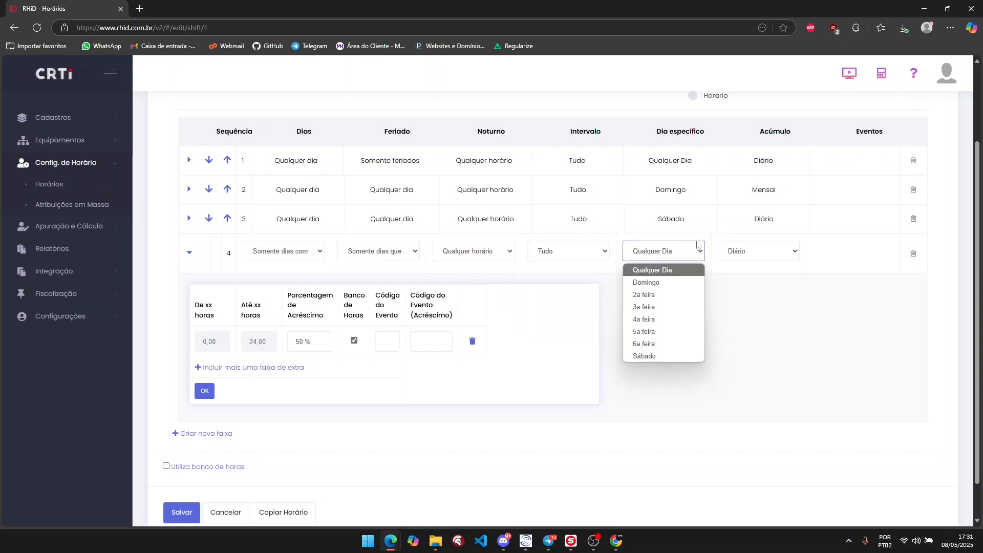
{"action": "left_click", "coordinate": [681, 250]}
{"action": "left_click", "coordinate": [749, 251]}
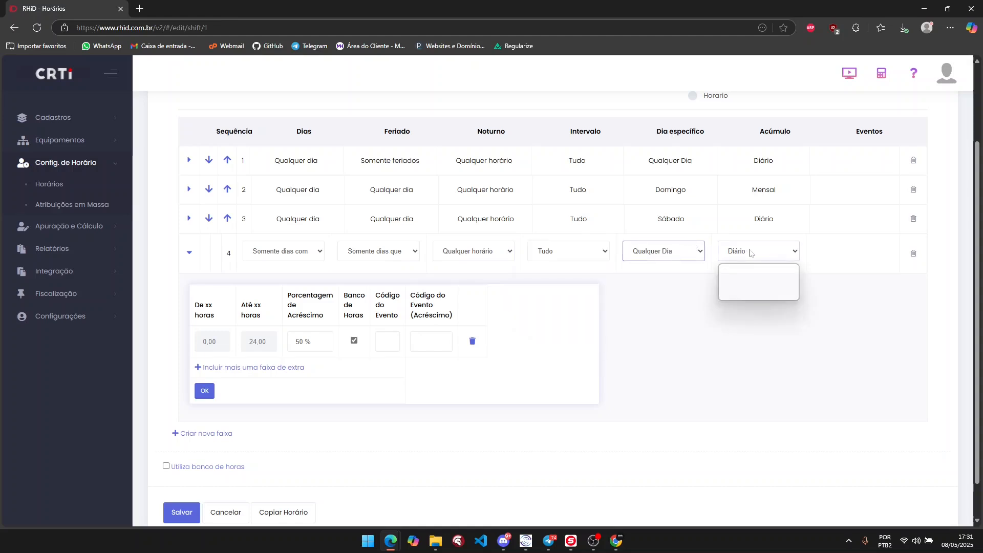
{"action": "left_click", "coordinate": [744, 296]}
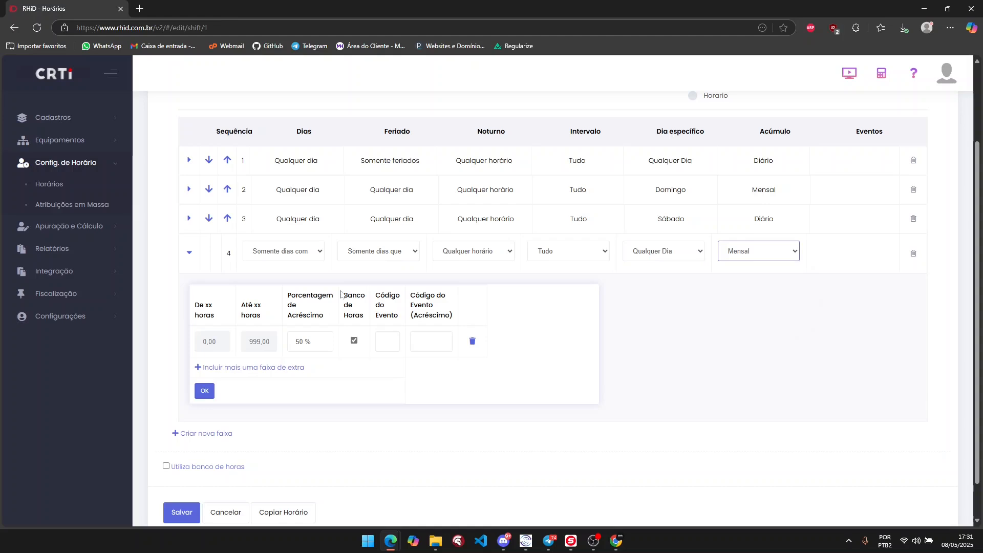
- Add three more overtime ranges to the fourth band, starting at 10, 20 and 30 hours
{"action": "left_click", "coordinate": [226, 368]}
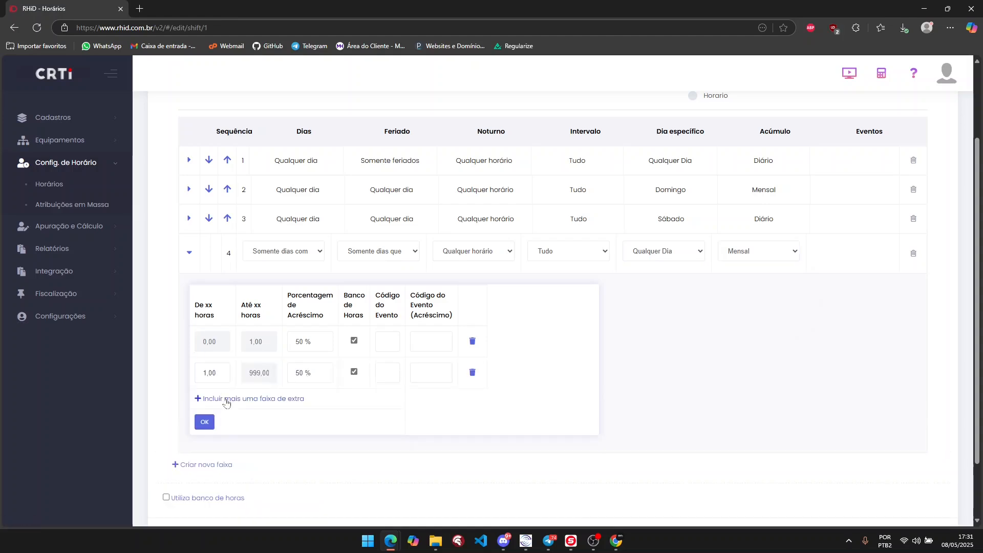
{"action": "left_click", "coordinate": [226, 399]}
{"action": "left_click", "coordinate": [248, 430]}
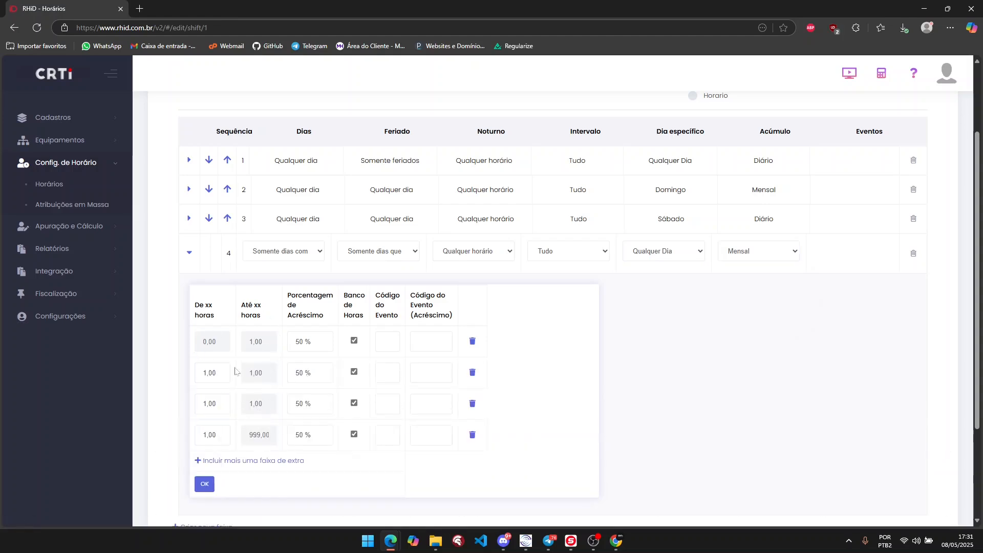
{"action": "double_click", "coordinate": [218, 437]}
{"action": "type", "text": "0,30"}
{"action": "type", "text": "00"}
{"action": "double_click", "coordinate": [211, 403]}
{"action": "type", "text": "2000"}
{"action": "double_click", "coordinate": [210, 373]}
{"action": "type", "text": "1"}
- Set the fourth band's increase percentages to 60 % from 10 hours, 70 % from 20 hours and 80 % from 30 hours
{"action": "double_click", "coordinate": [300, 341]}
{"action": "double_click", "coordinate": [299, 373]}
{"action": "type", "text": "60"}
{"action": "double_click", "coordinate": [299, 403]}
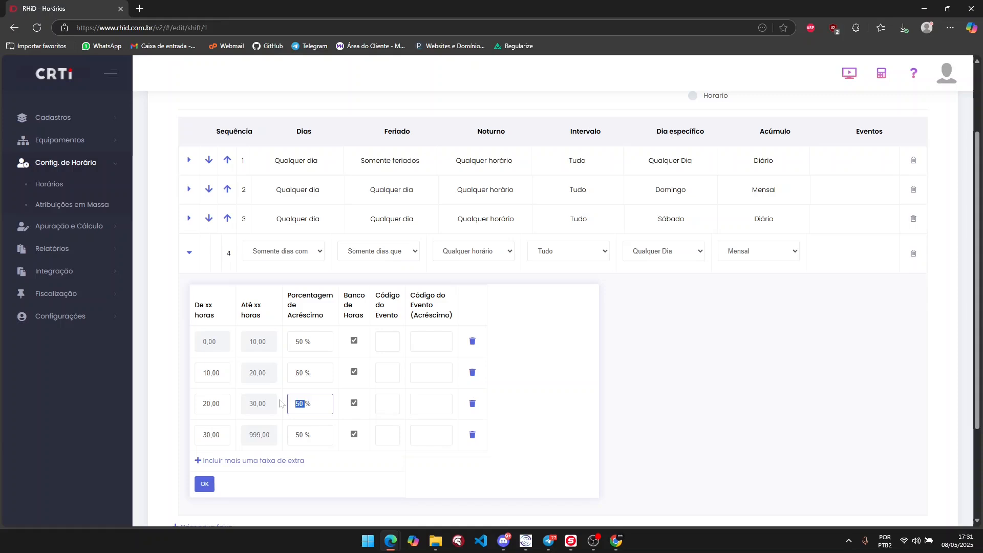
{"action": "type", "text": "70"}
{"action": "left_click_drag", "start_coordinate": [314, 435], "coordinate": [281, 436]}
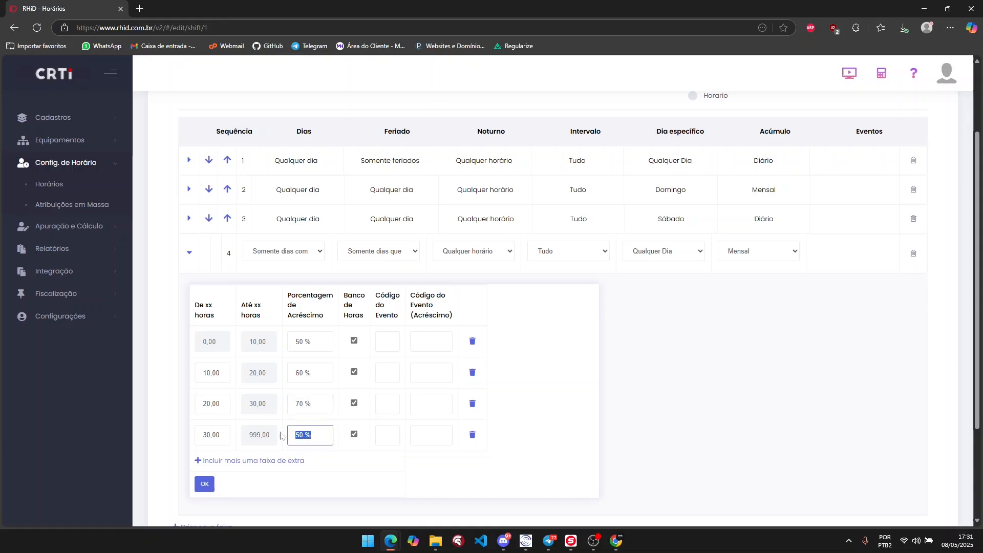
{"action": "type", "text": "80"}
- Check the hour ranges and percentages of the fourth band's four tiers and confirm the band
{"action": "double_click", "coordinate": [299, 342]}
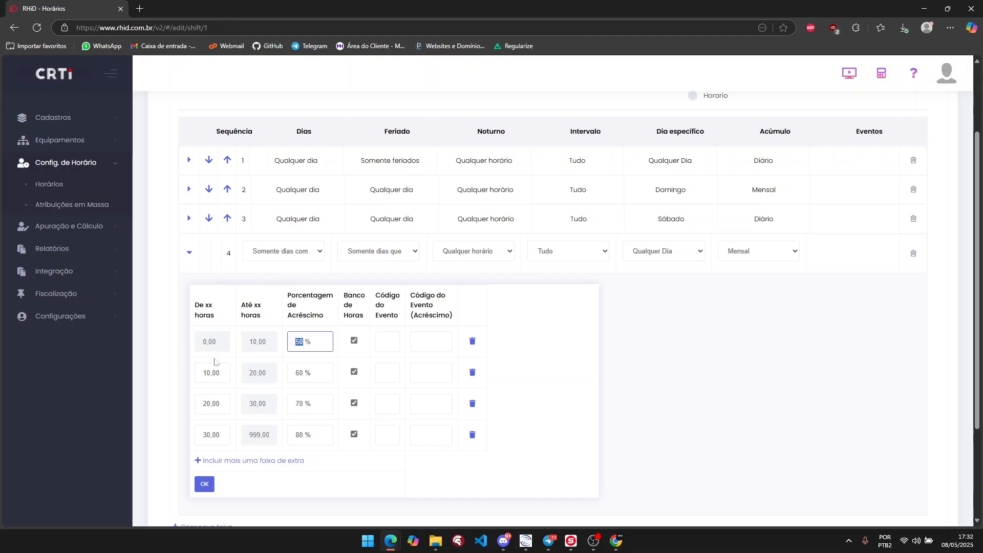
{"action": "left_click_drag", "start_coordinate": [212, 372], "coordinate": [202, 372]}
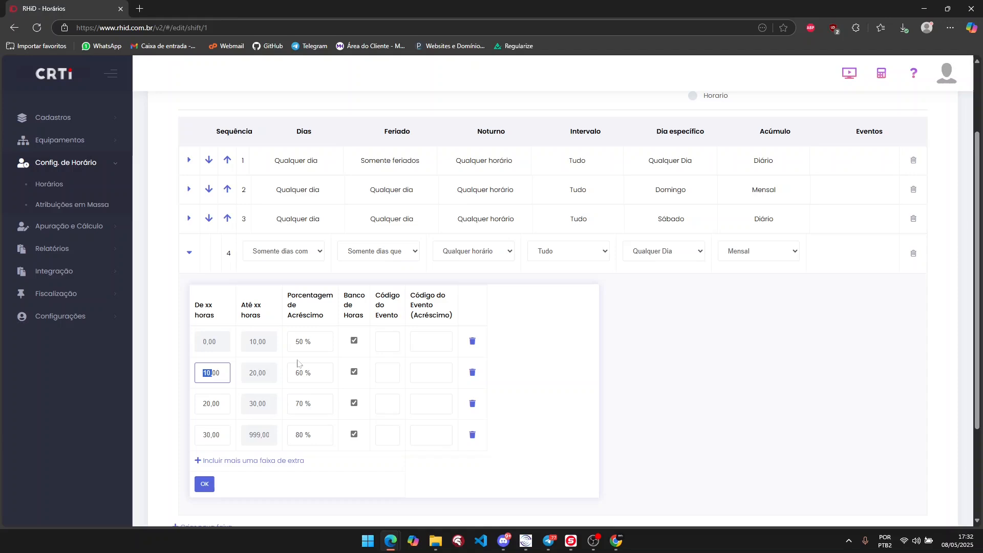
{"action": "left_click", "coordinate": [288, 375]}
{"action": "left_click_drag", "start_coordinate": [313, 373], "coordinate": [294, 341]}
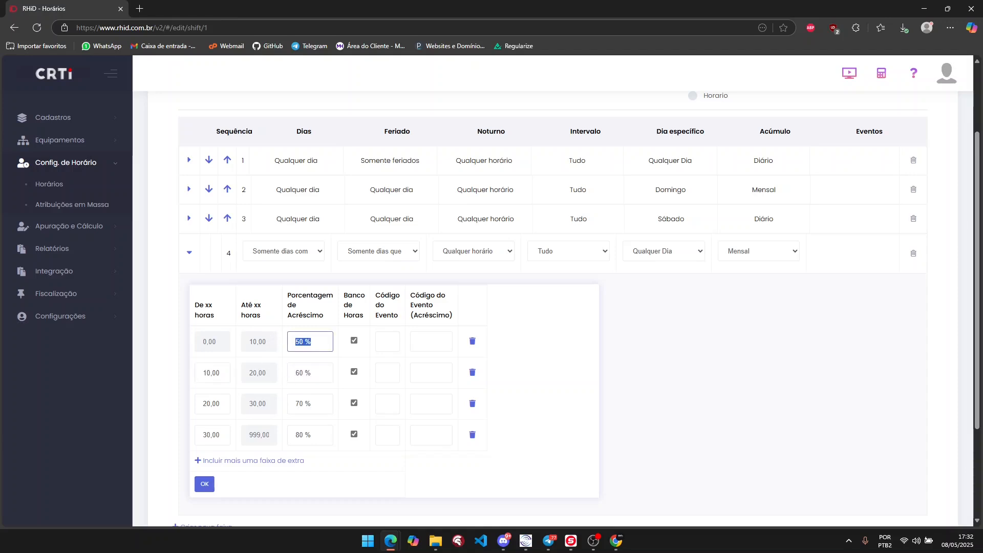
{"action": "left_click", "coordinate": [312, 374]}
{"action": "left_click_drag", "start_coordinate": [313, 373], "coordinate": [255, 374]}
{"action": "left_click_drag", "start_coordinate": [313, 404], "coordinate": [265, 401]}
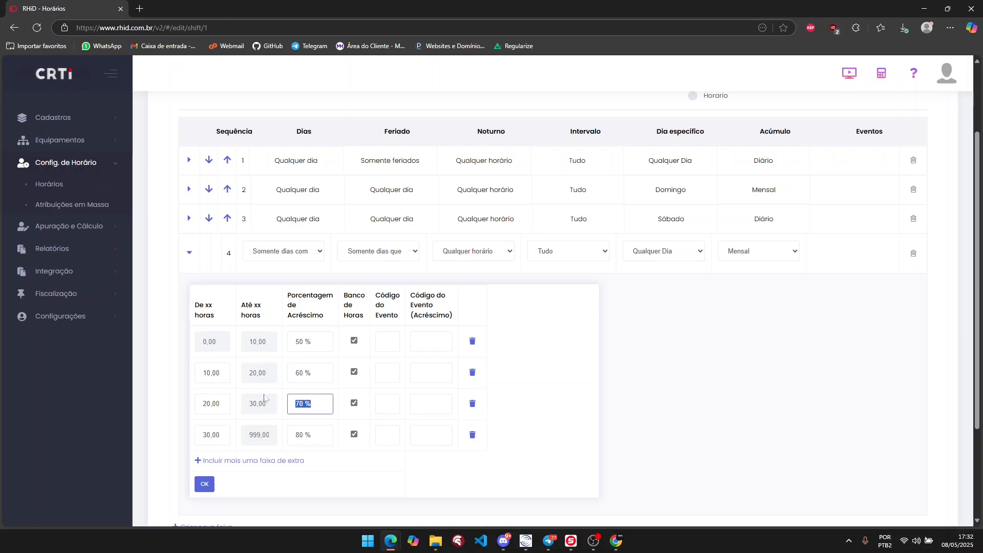
{"action": "left_click_drag", "start_coordinate": [312, 435], "coordinate": [272, 433]}
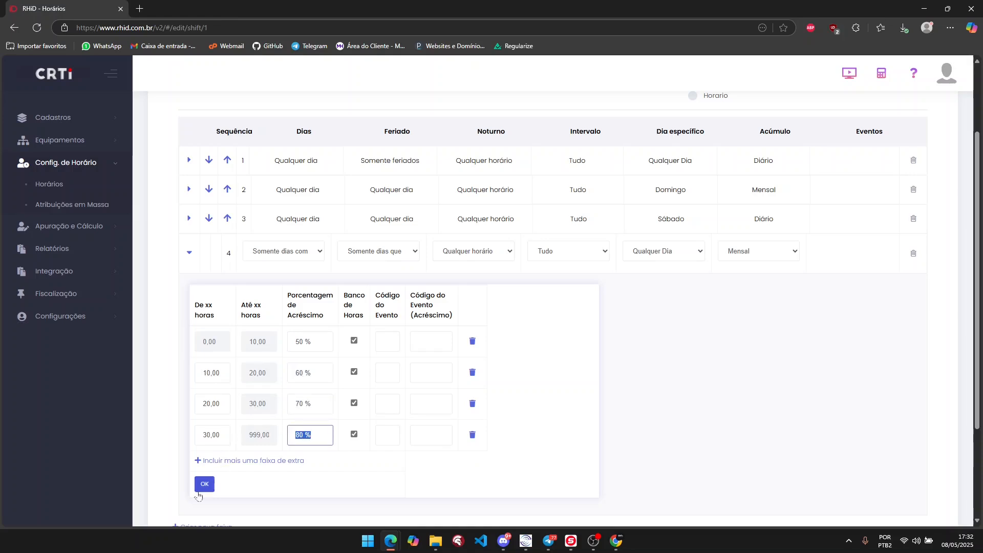
{"action": "left_click", "coordinate": [200, 489]}
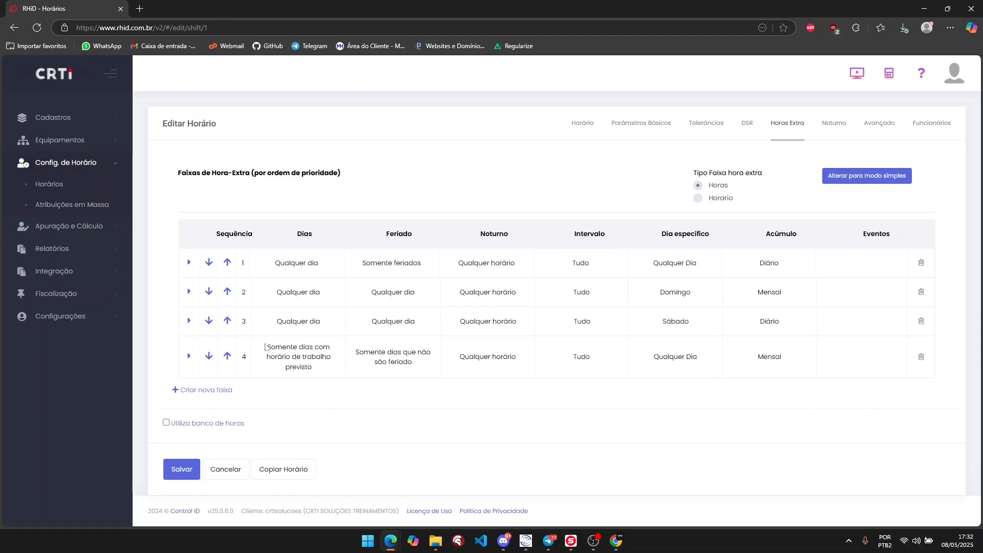
- Enable "Utiliza banco de horas" for the schedule and look over its settings
{"action": "left_click", "coordinate": [166, 424]}
{"action": "scroll", "coordinate": [205, 287], "scroll_direction": "down", "scroll_amount": 3}
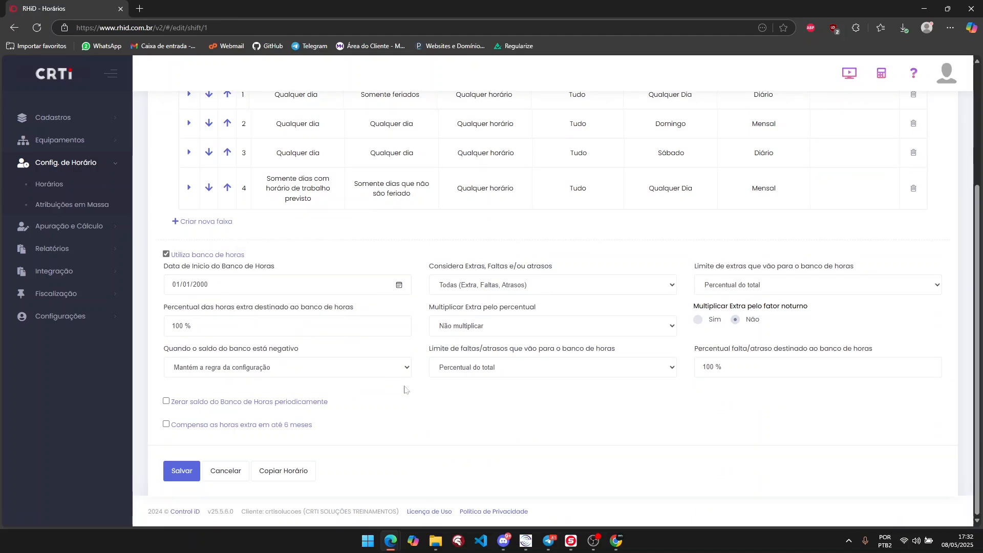
{"action": "scroll", "coordinate": [404, 389], "scroll_direction": "up", "scroll_amount": 3}
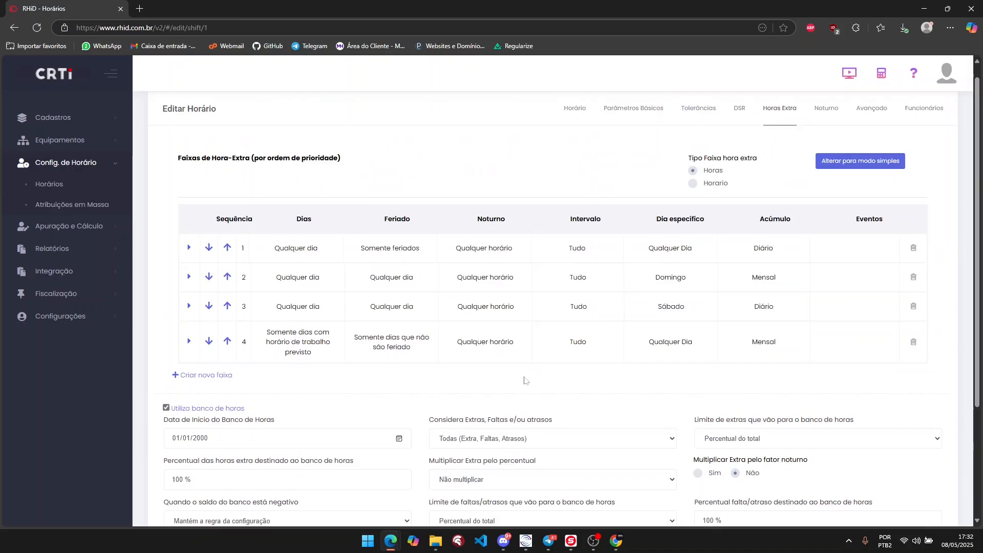
{"action": "scroll", "coordinate": [532, 379], "scroll_direction": "down", "scroll_amount": 3}
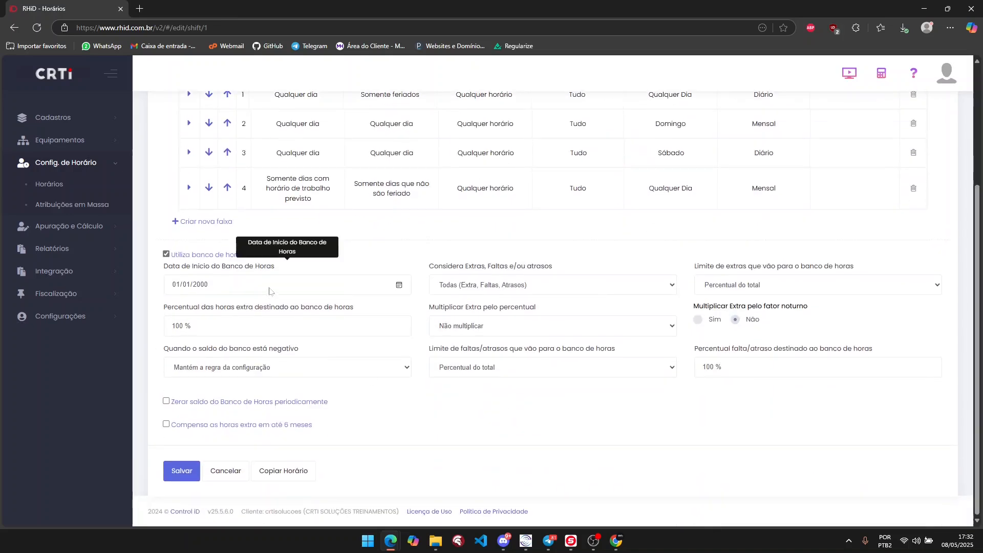
- Try "Apenas Extra" as the hour types considered by the hour bank, and restore "Todas (Extra, Faltas, Atrasos)"
{"action": "left_click", "coordinate": [615, 289]}
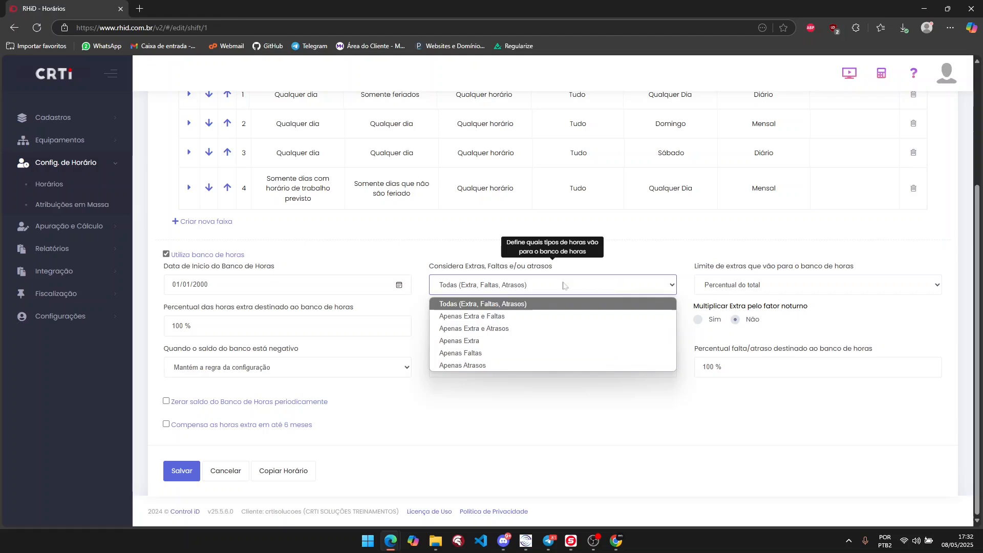
{"action": "left_click", "coordinate": [458, 342]}
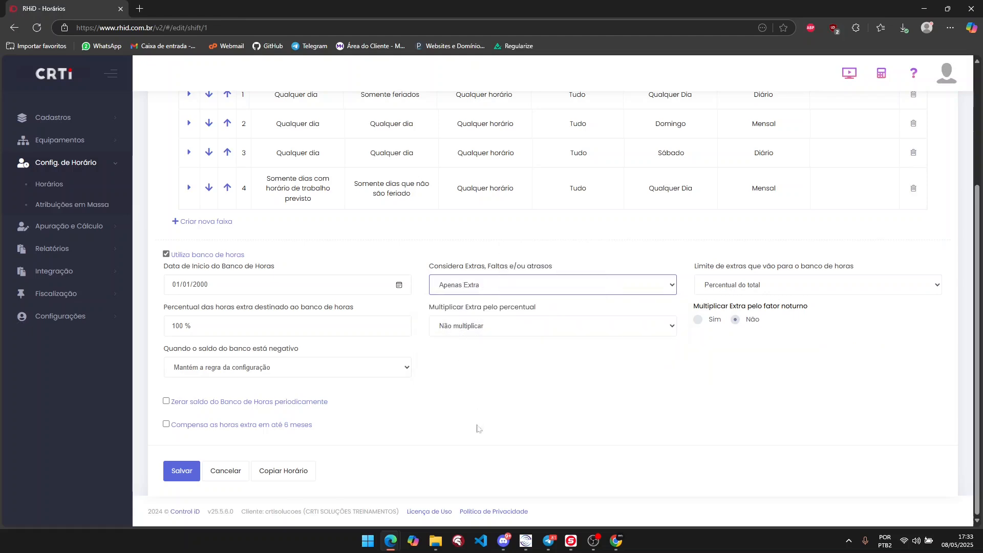
{"action": "left_click", "coordinate": [474, 287]}
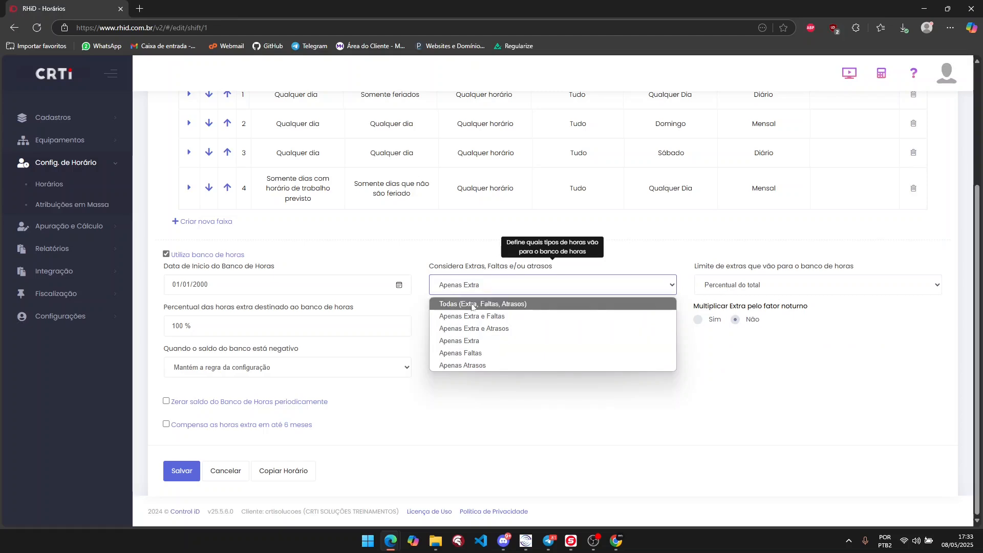
{"action": "left_click", "coordinate": [461, 304]}
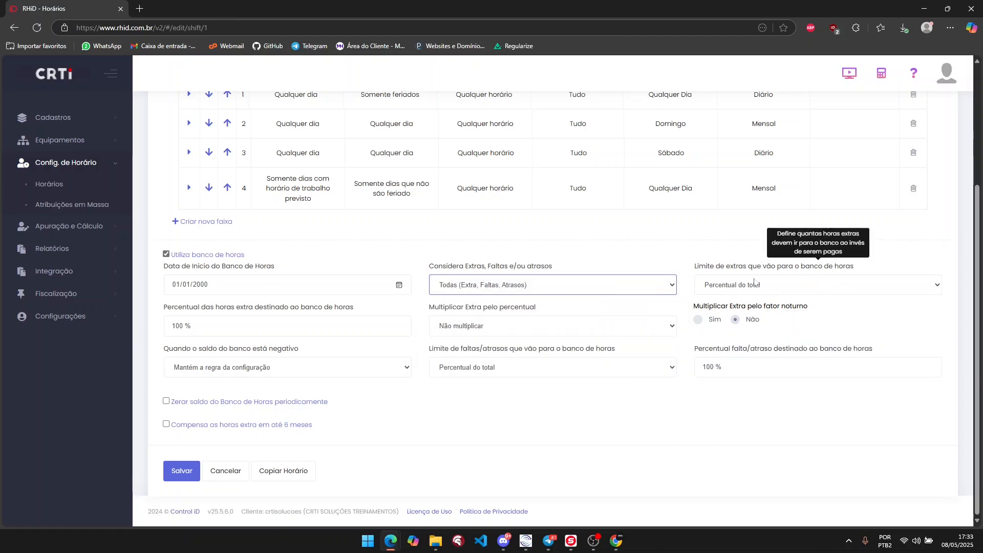
- Keep the hour bank's overtime limit at "Percentual do total" and set the percentage of overtime destined to the bank to 100 %
{"action": "left_click", "coordinate": [792, 286]}
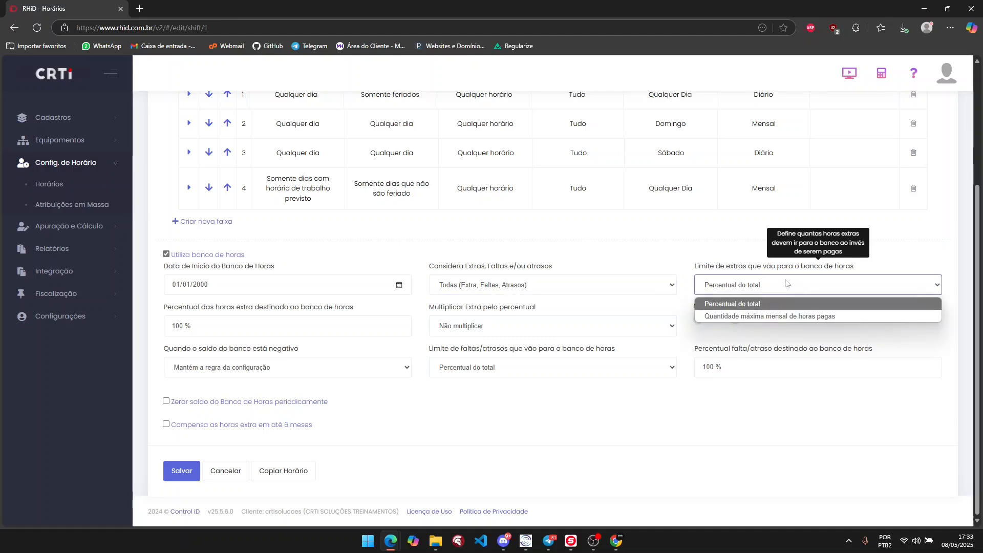
{"action": "left_click", "coordinate": [819, 304]}
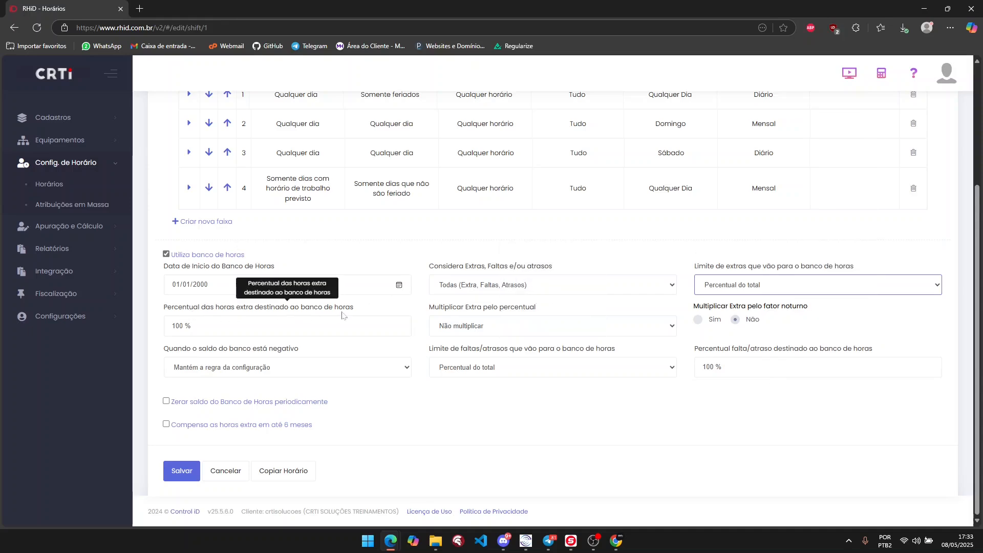
{"action": "left_click_drag", "start_coordinate": [216, 326], "coordinate": [153, 324]}
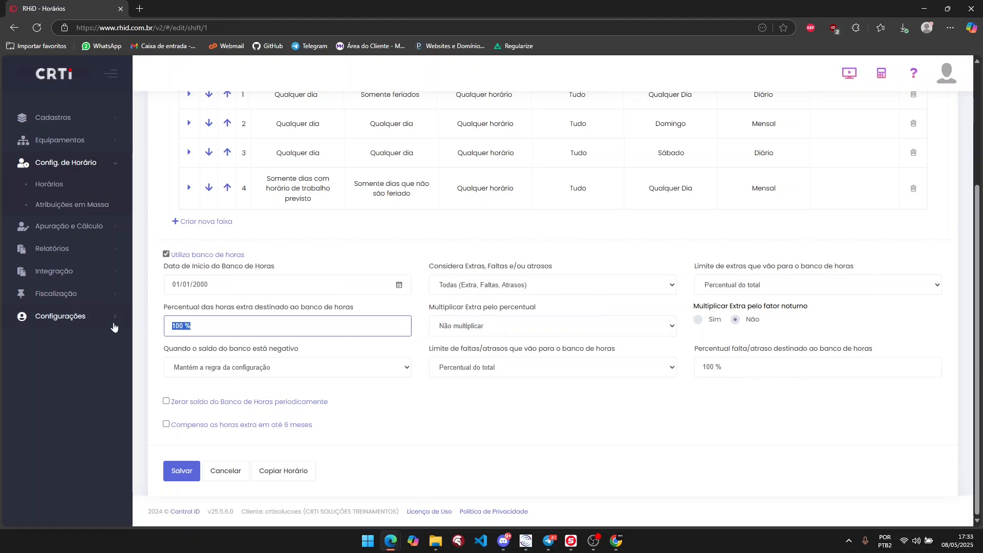
{"action": "type", "text": "80"}
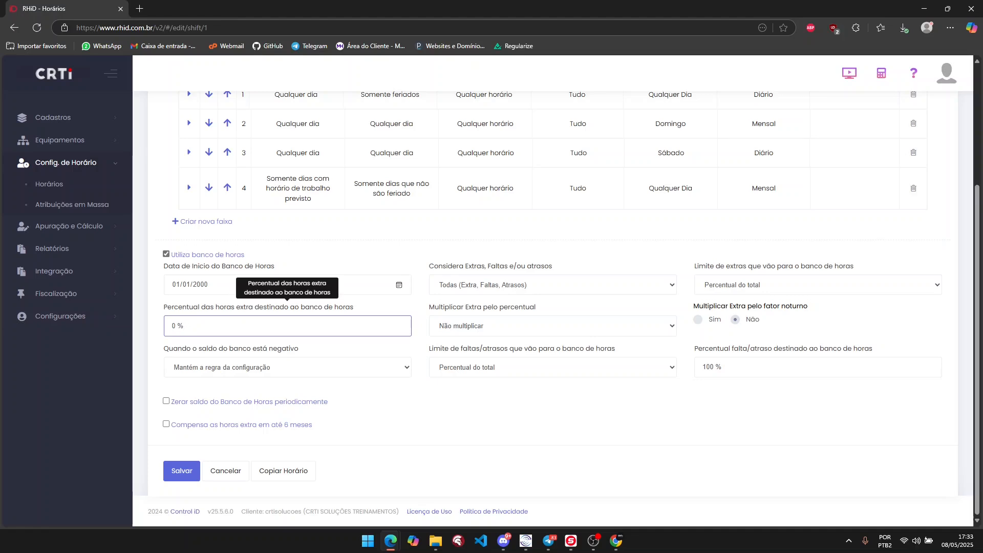
{"action": "type", "text": "100"}
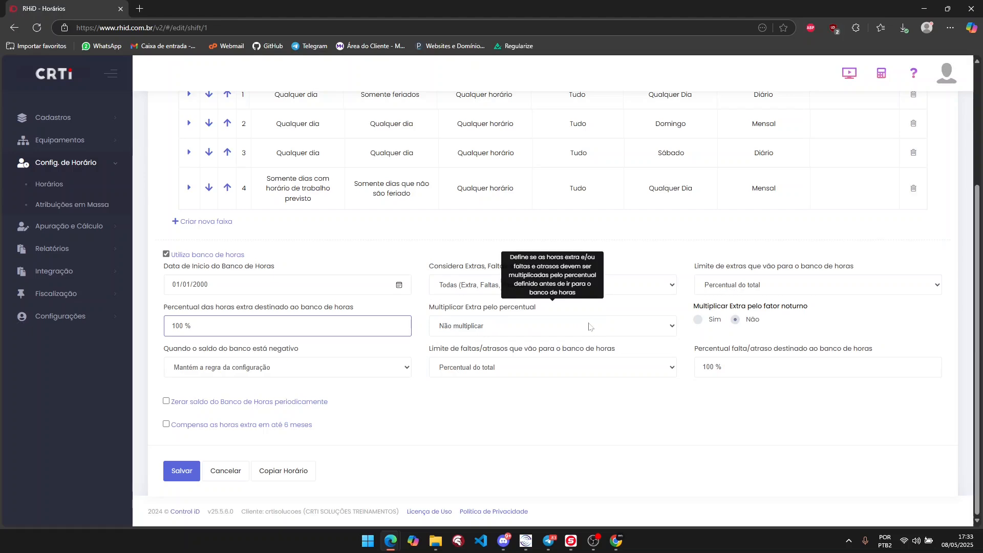
- Keep the hour bank's overtime multiplication by percentage at "Não multiplicar"
{"action": "left_click", "coordinate": [528, 327]}
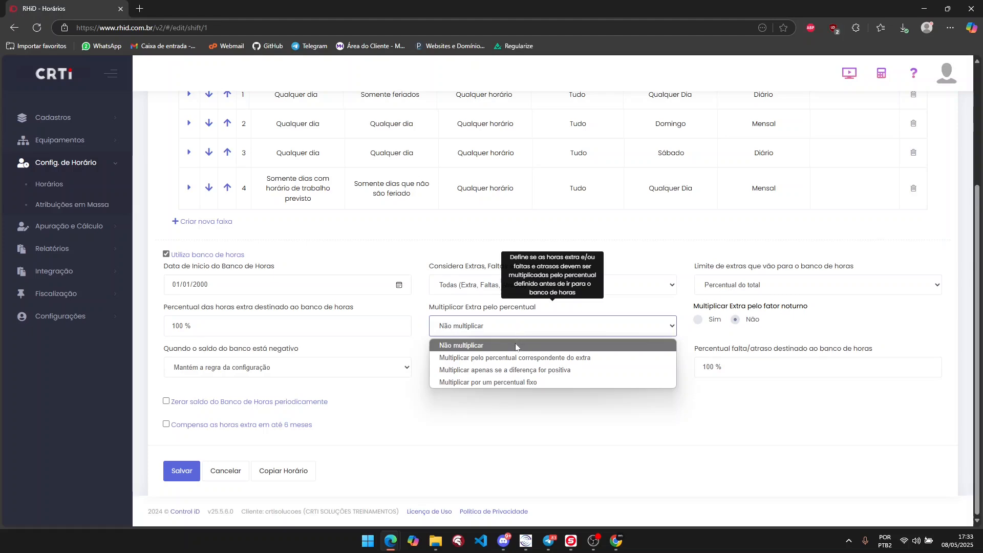
{"action": "left_click", "coordinate": [515, 346]}
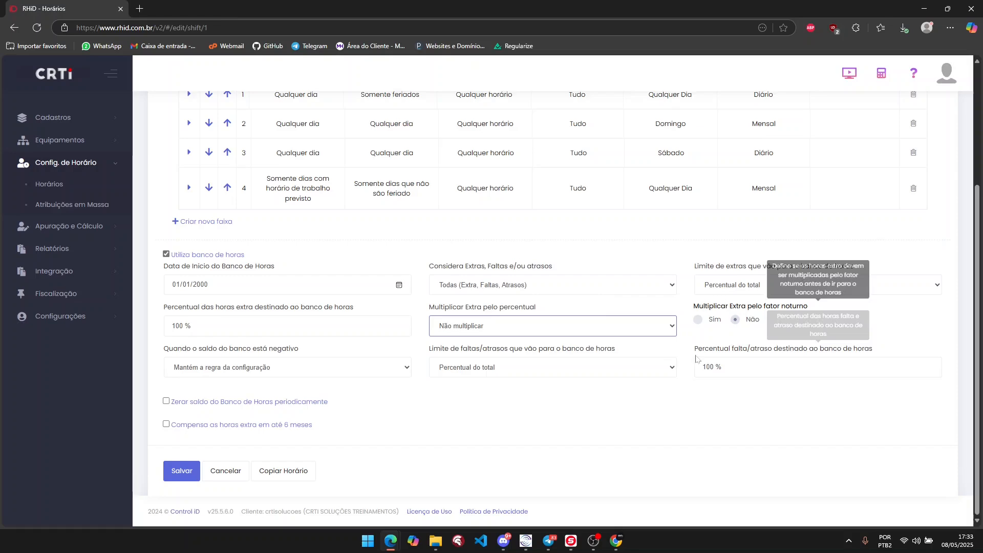
{"action": "scroll", "coordinate": [817, 169], "scroll_direction": "up", "scroll_amount": 3}
{"action": "scroll", "coordinate": [826, 128], "scroll_direction": "down", "scroll_amount": 3}
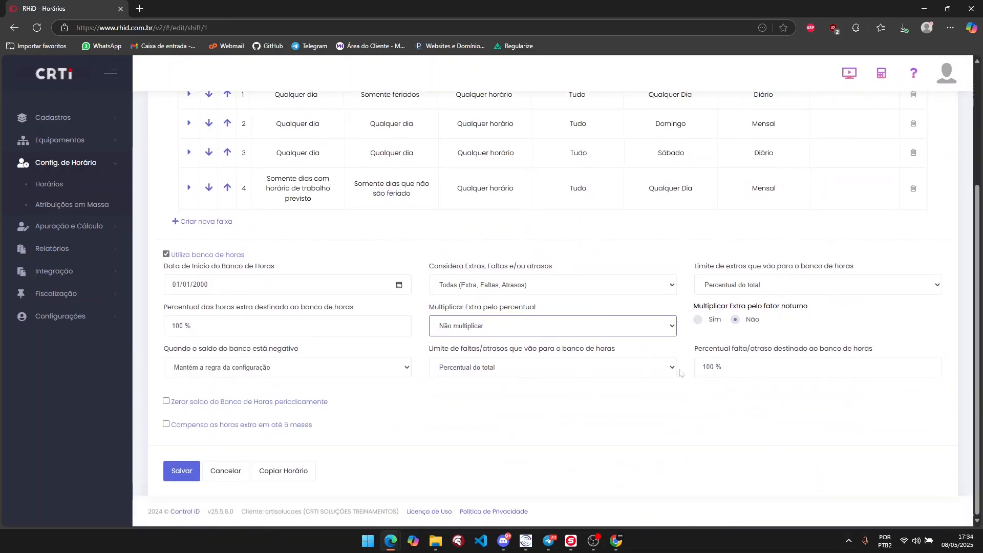
- Keep the negative balance rule at "Mantém a regra da configuração" and the absence/delay limit at "Percentual do total"
{"action": "mouse_move", "coordinate": [185, 377]}
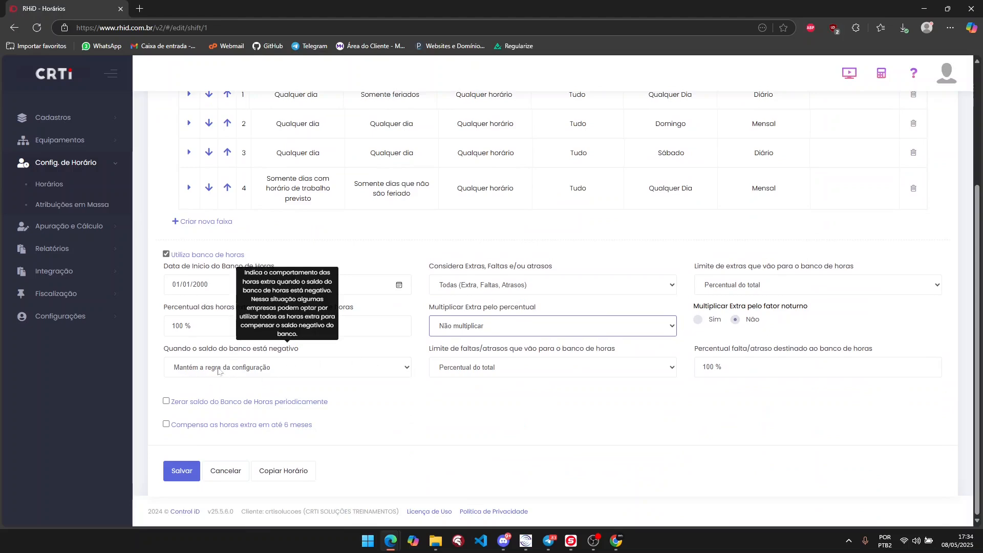
{"action": "left_click", "coordinate": [231, 371]}
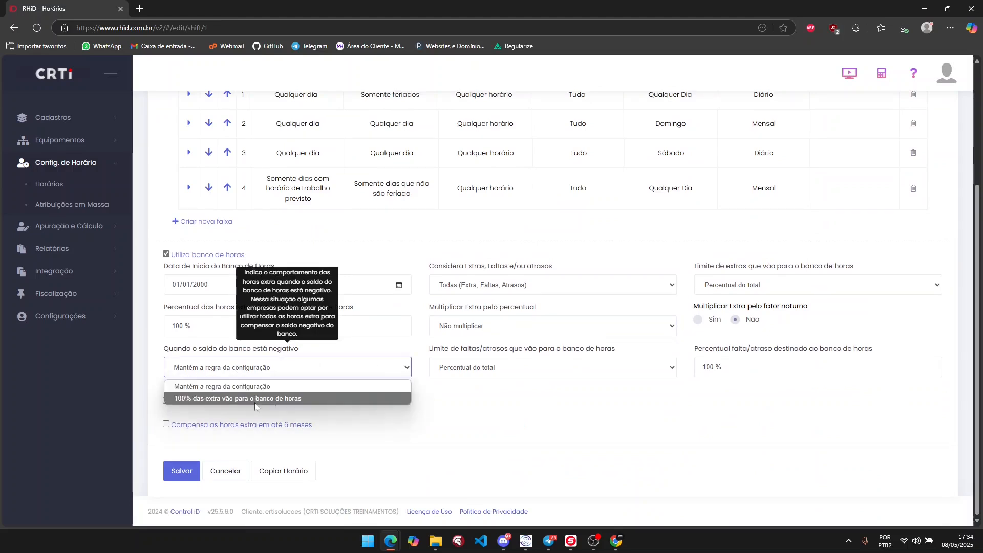
{"action": "left_click", "coordinate": [259, 383]}
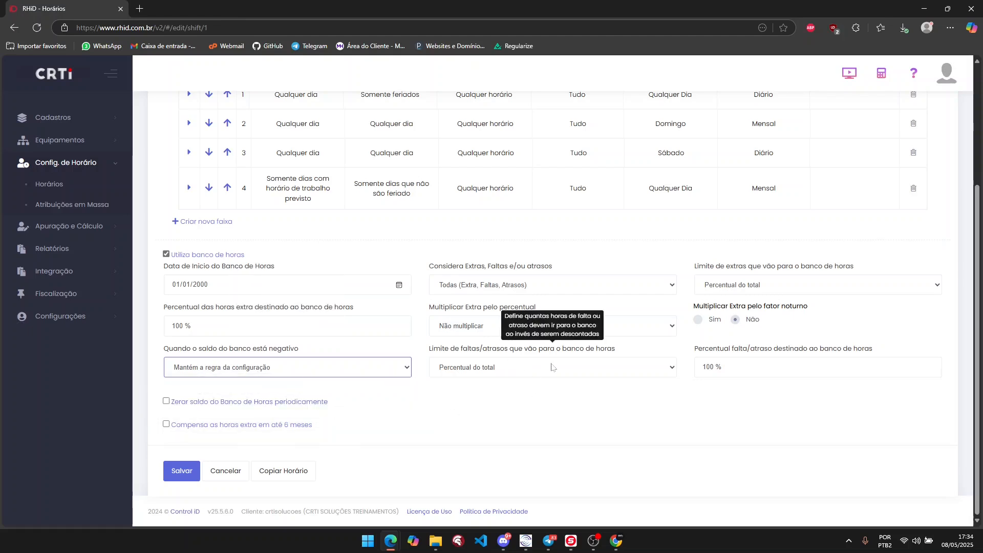
{"action": "left_click", "coordinate": [522, 369]}
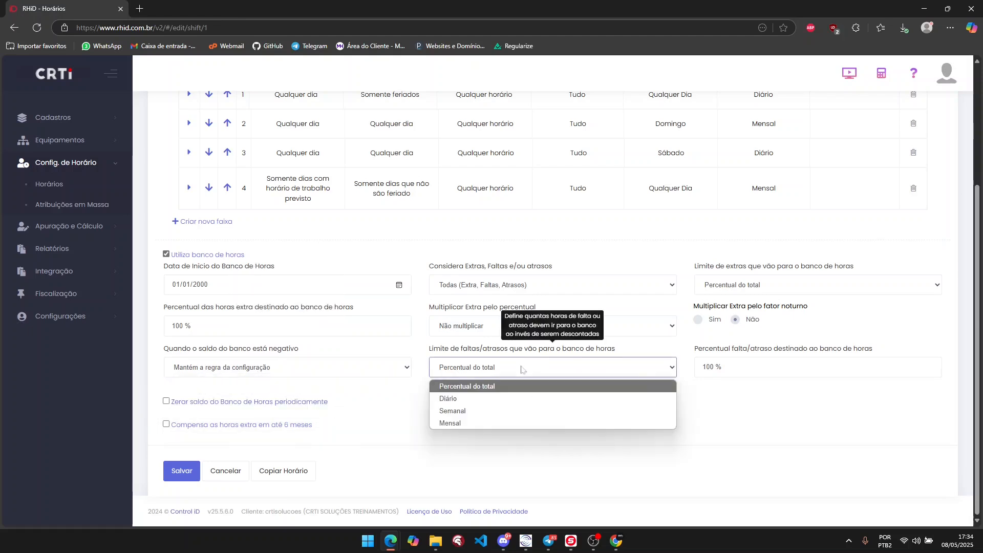
{"action": "left_click", "coordinate": [499, 365]}
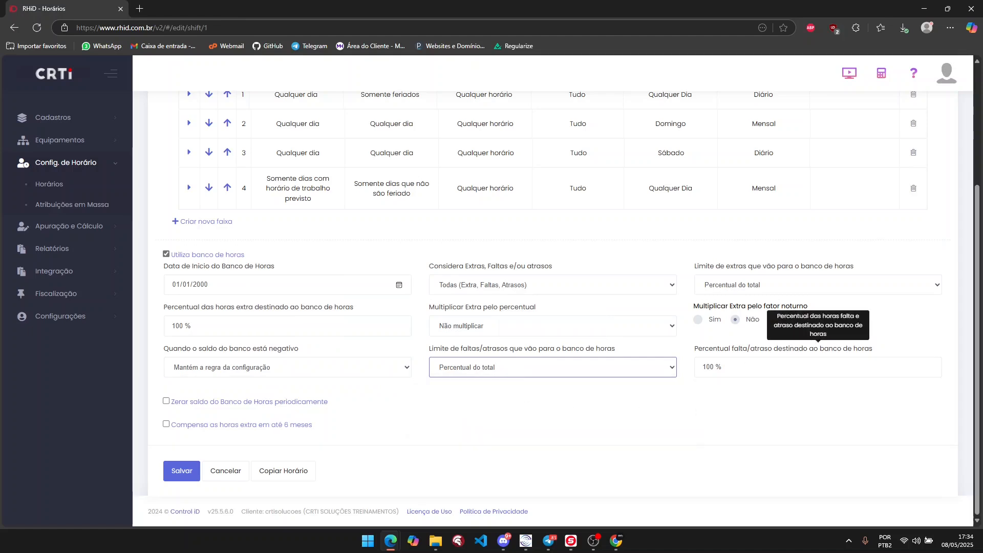
{"action": "left_click_drag", "start_coordinate": [723, 367], "coordinate": [702, 368]}
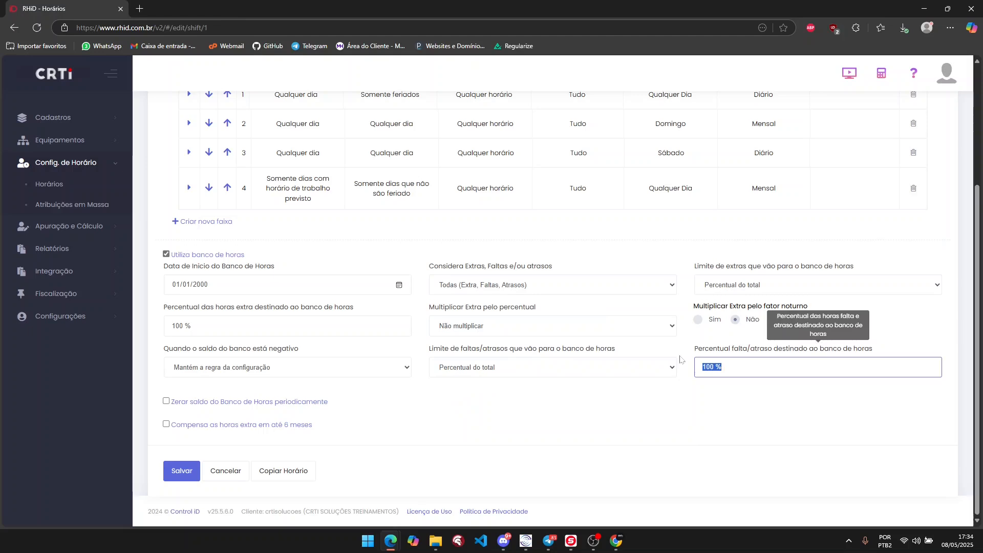
{"action": "left_click", "coordinate": [432, 424]}
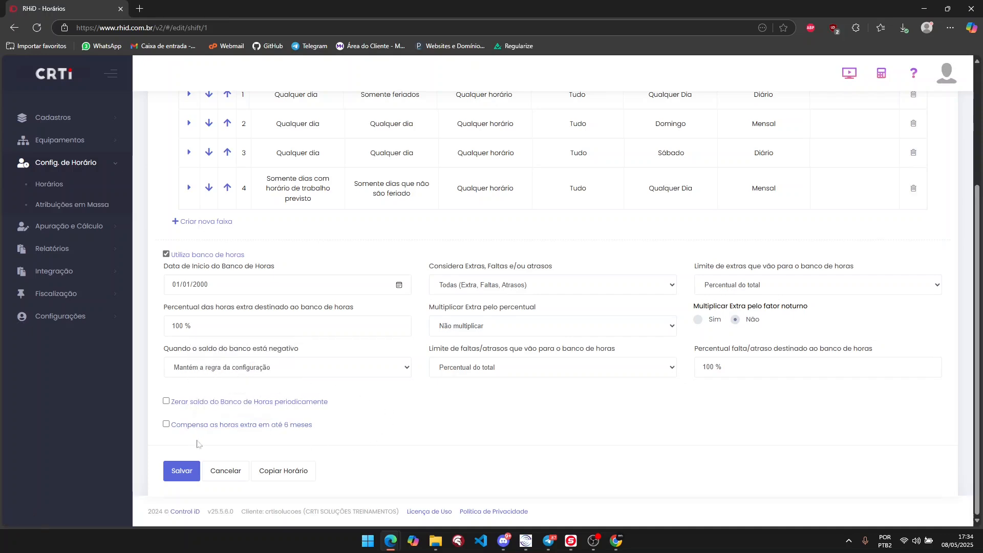
{"action": "mouse_move", "coordinate": [190, 431]}
{"action": "scroll", "coordinate": [663, 457], "scroll_direction": "up", "scroll_amount": 1}
{"action": "scroll", "coordinate": [663, 457], "scroll_direction": "up", "scroll_amount": 3}
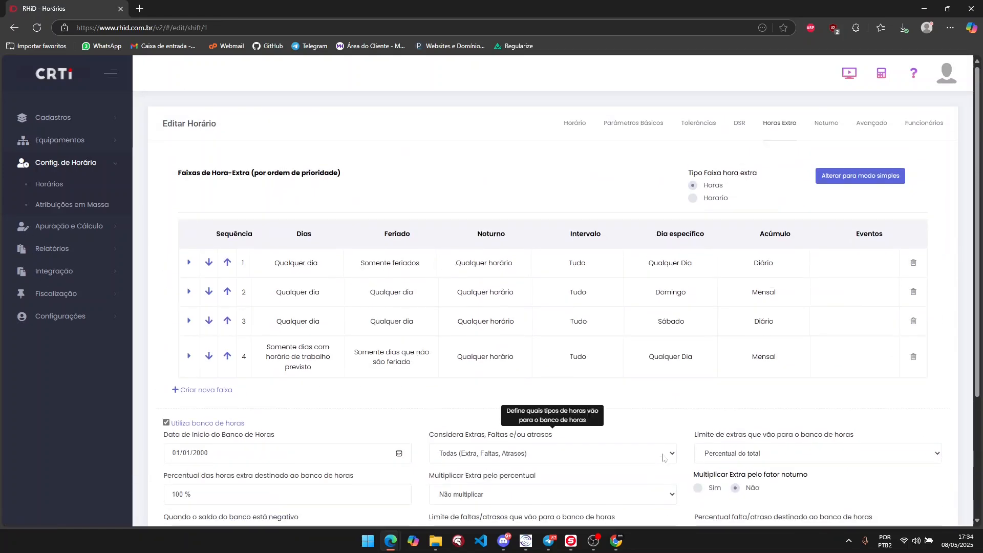